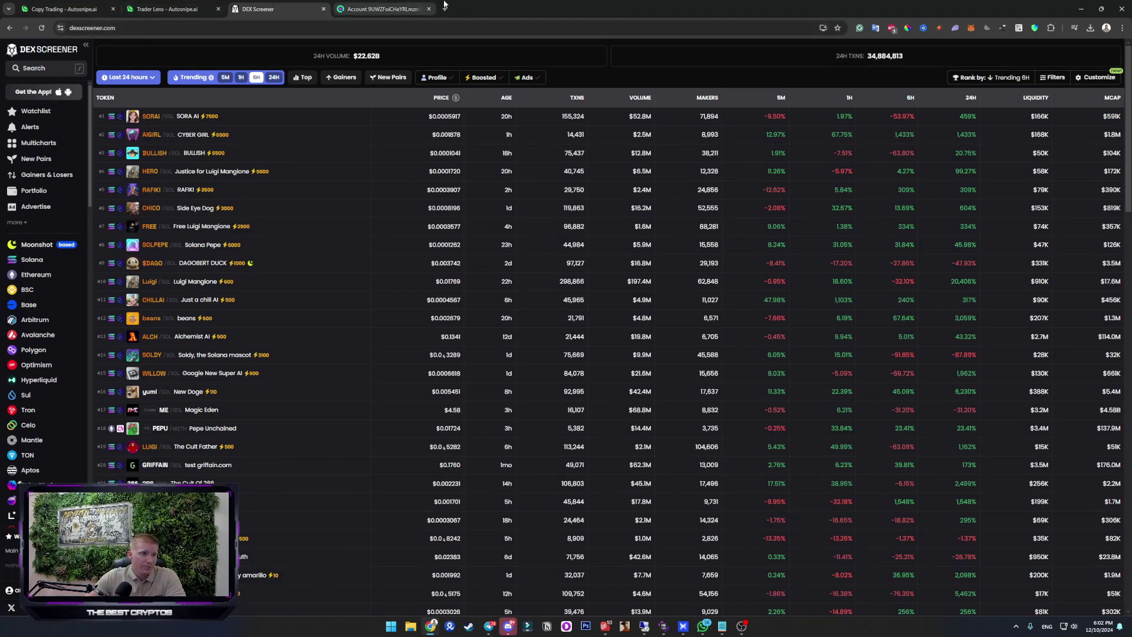
Step: Switch to the Solscan tab showing the wallet's account overview and 2,023.34 SOL balance
mouse_move(400, 3)
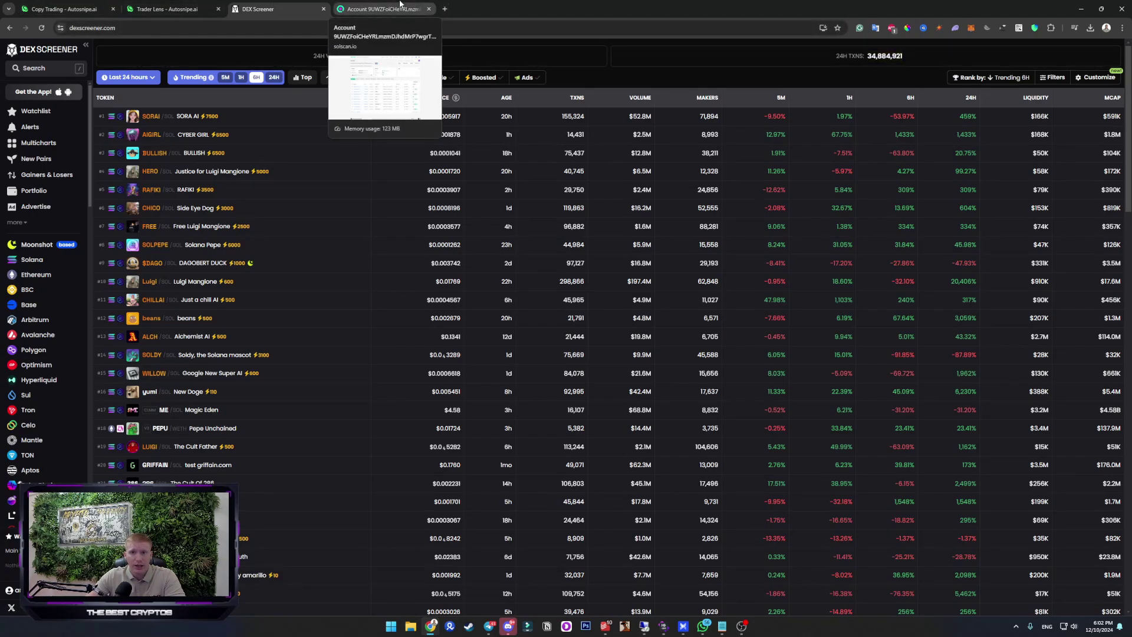
left_click(400, 3)
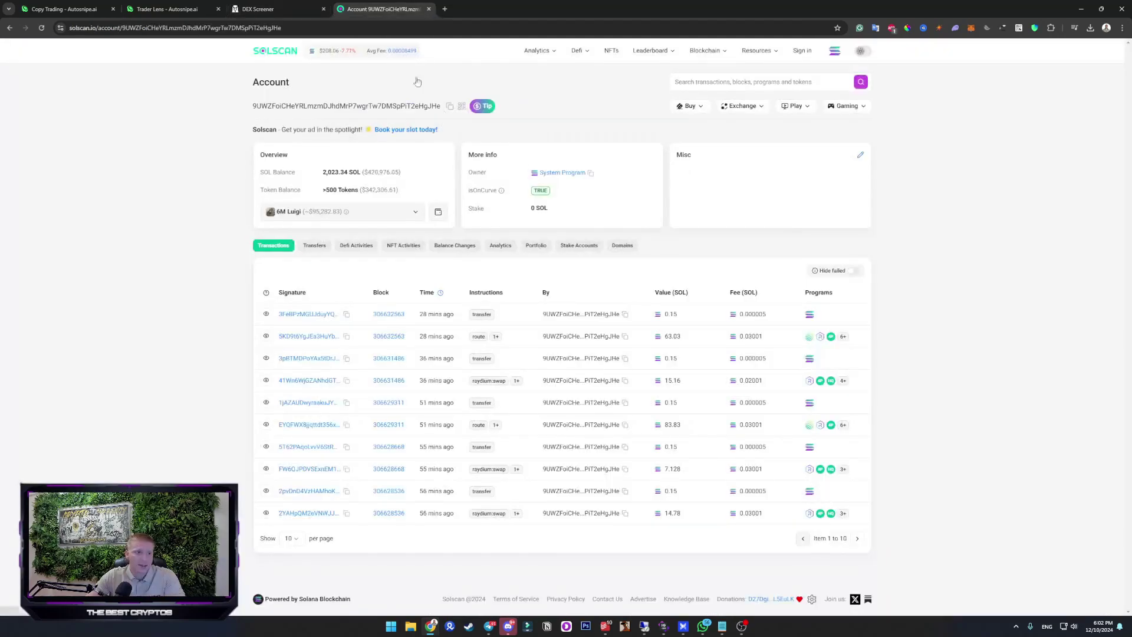
Step: Copy the wallet address with the copy icon beside the account address on Solscan
left_click(450, 107)
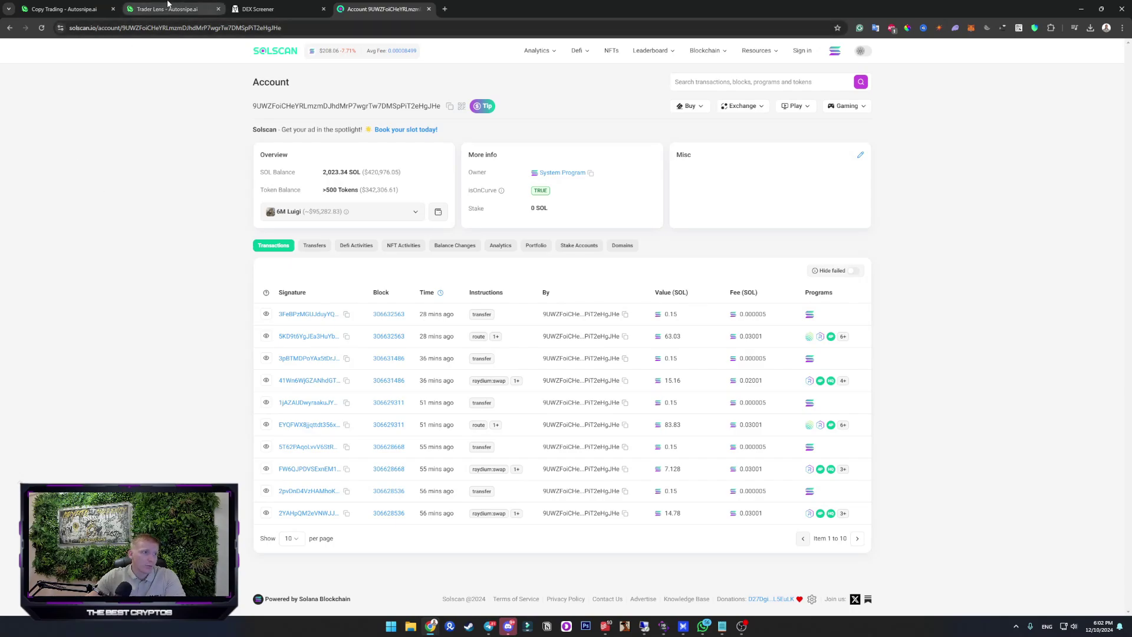
Step: Analyse the wallet in Trader Lens and view its 7-day report: +16.79% P&L, 31.71% win rate
left_click(167, 9)
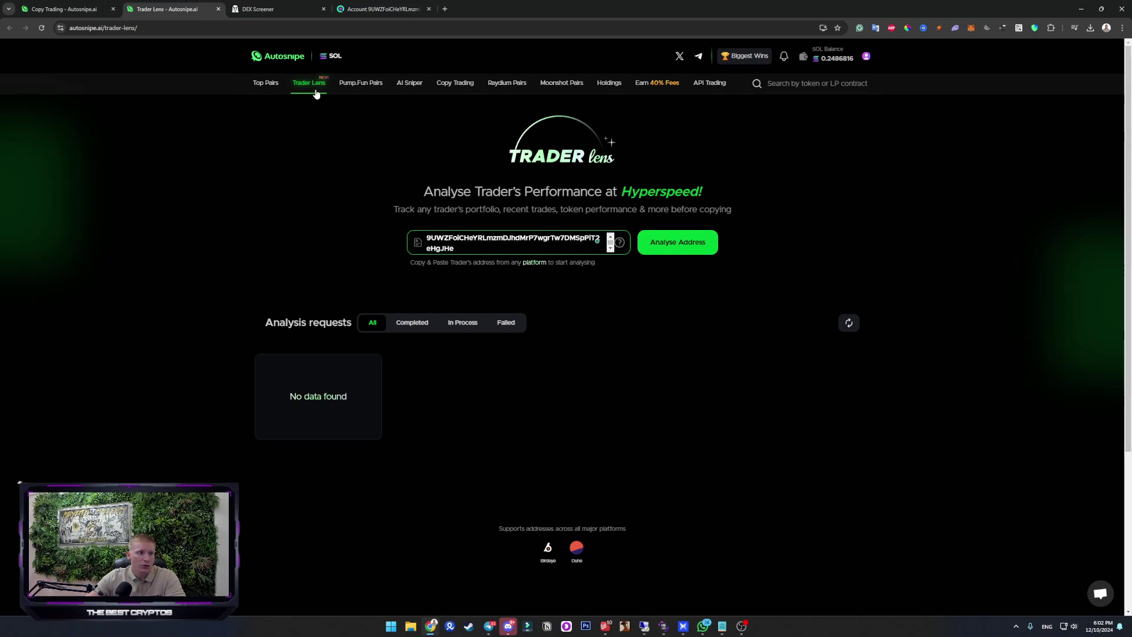
left_click(671, 249)
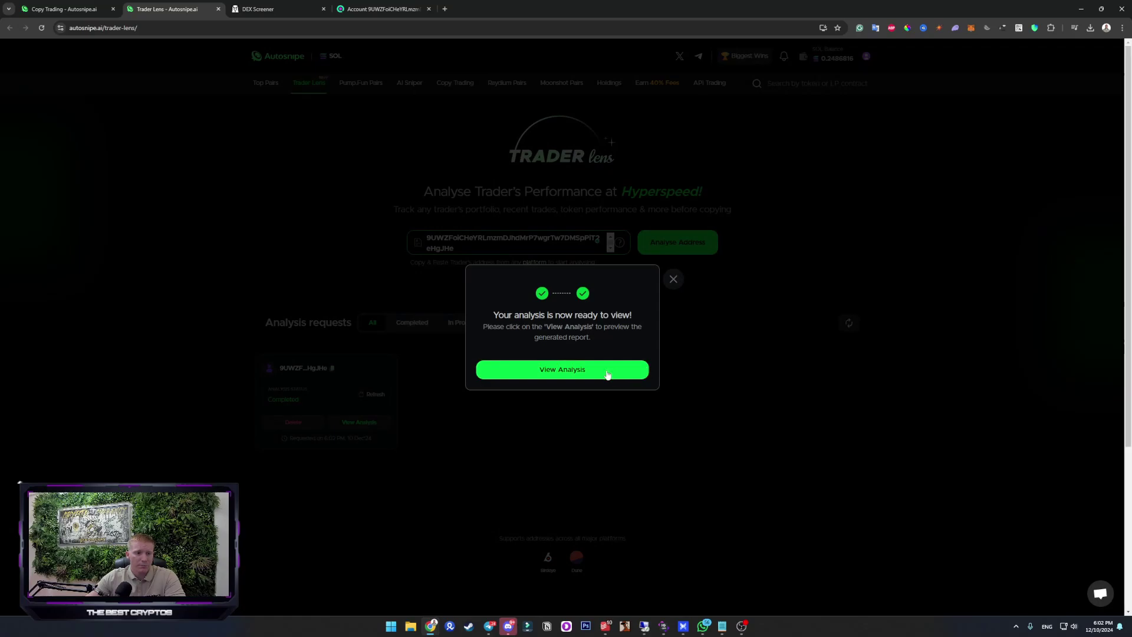
left_click(603, 373)
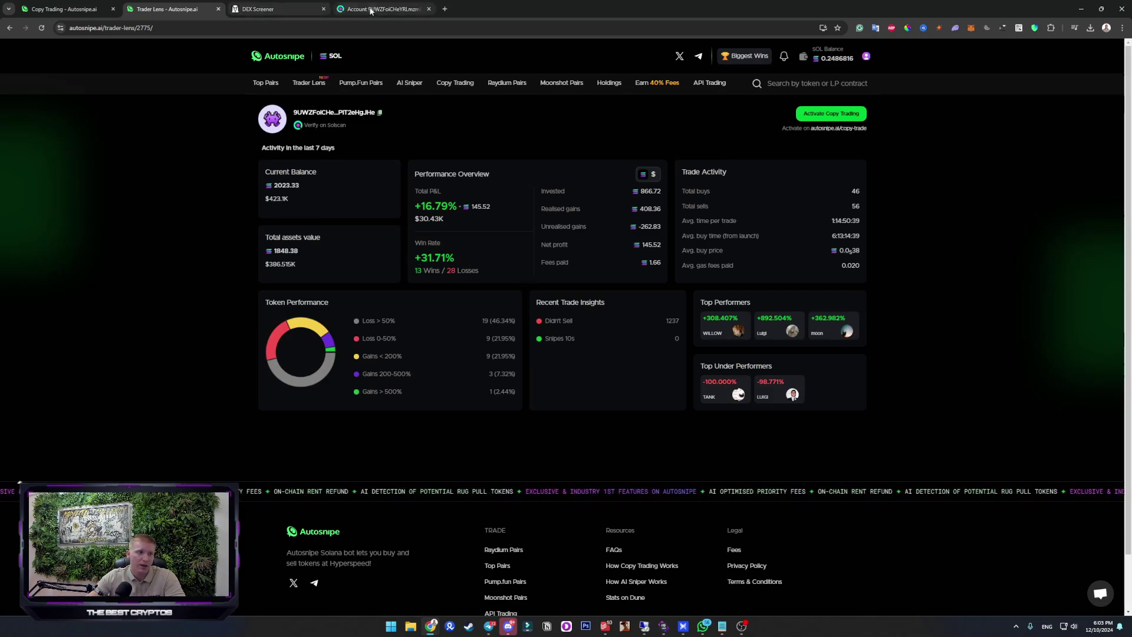
Step: Load gmgn.ai in a new browser tab
left_click(445, 9)
type("gmgn.ai")
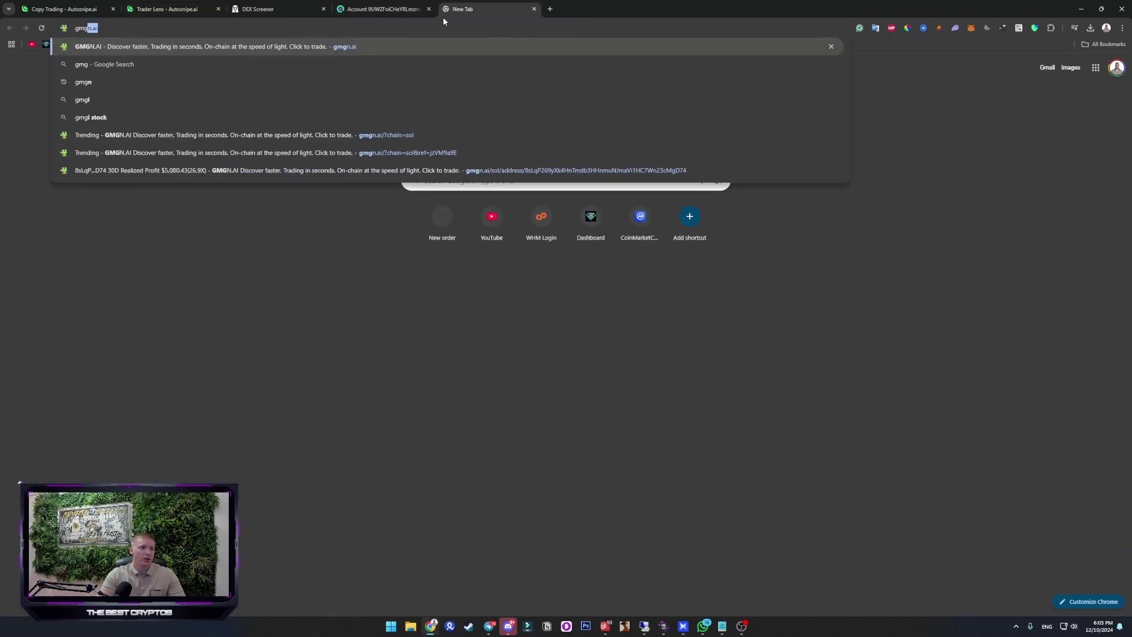
key("Return")
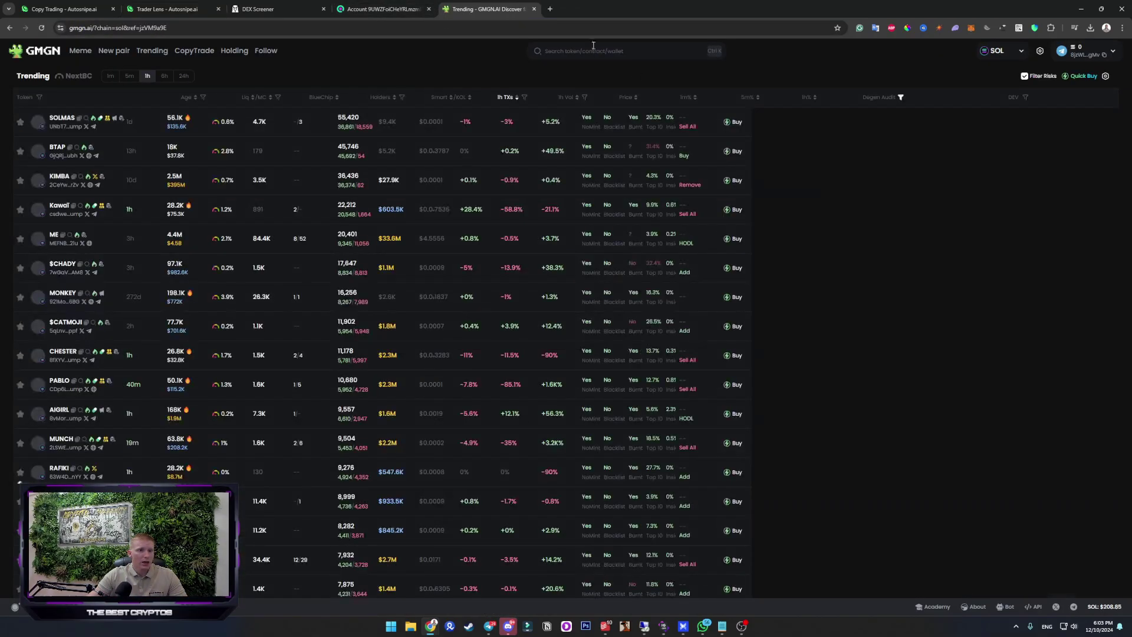
Step: Search the pasted wallet address and view its 30-day stats: +165.45% P&L, 64.1% win rate
left_click(590, 51)
key("ctrl+v")
left_click(579, 154)
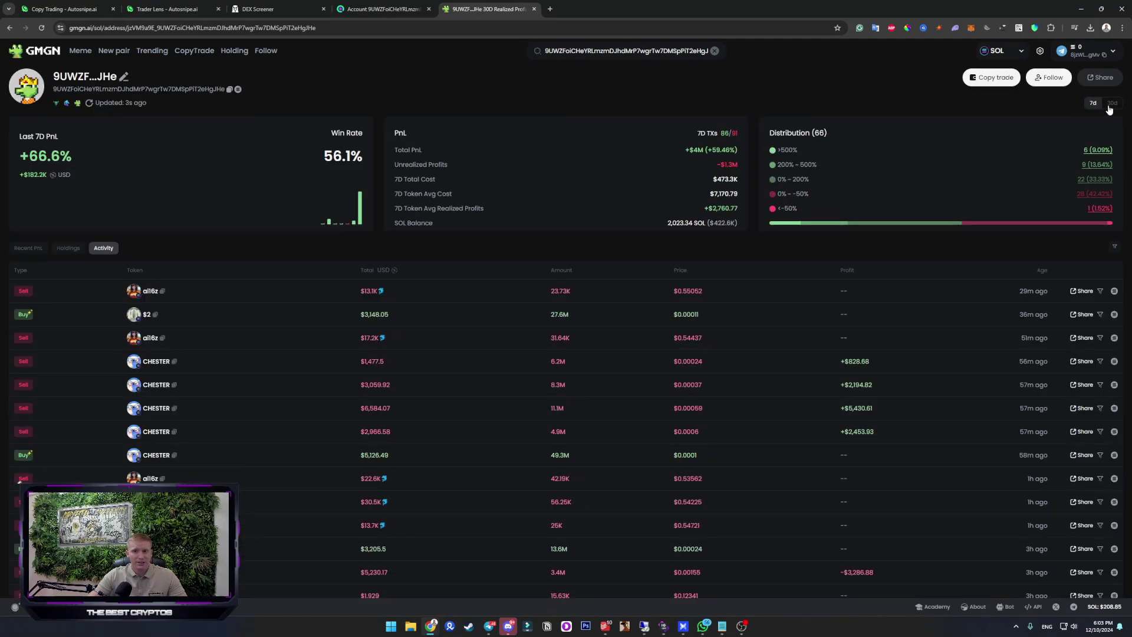
left_click(1111, 104)
mouse_move(328, 191)
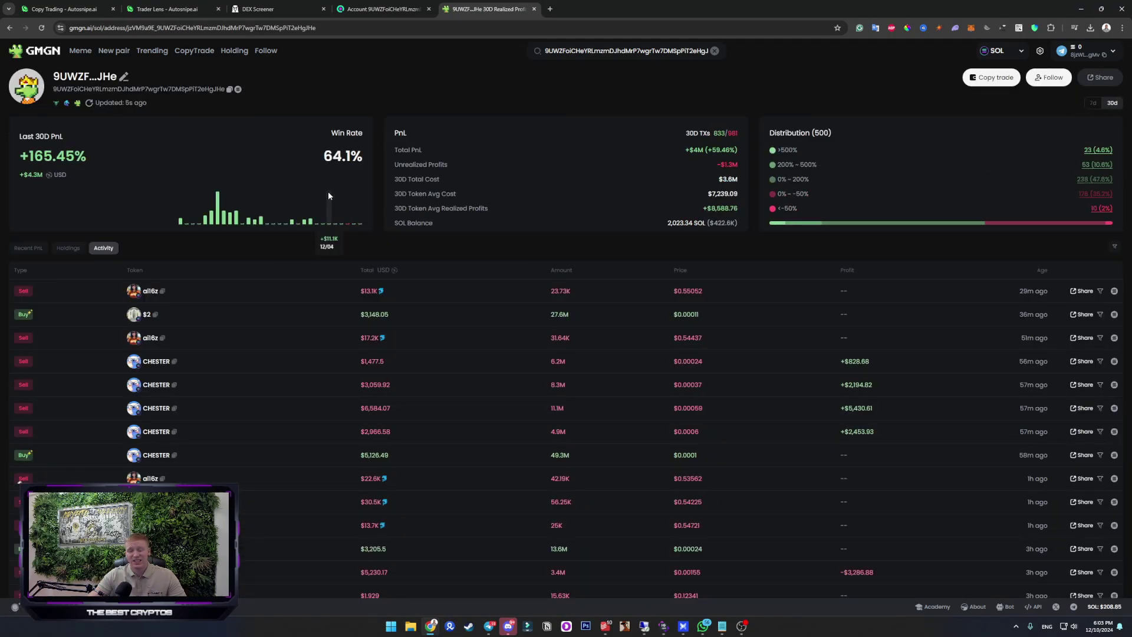
mouse_move(266, 215)
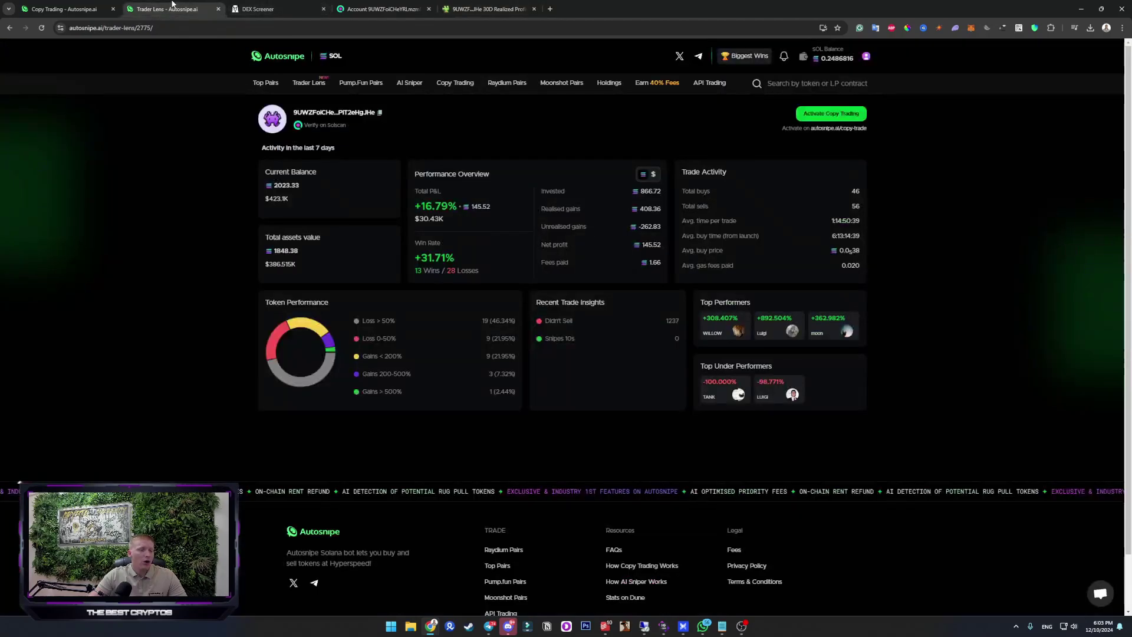
Step: Paste the wallet address as the Copy Trading target to open its Activate Copy Trading form
left_click(167, 8)
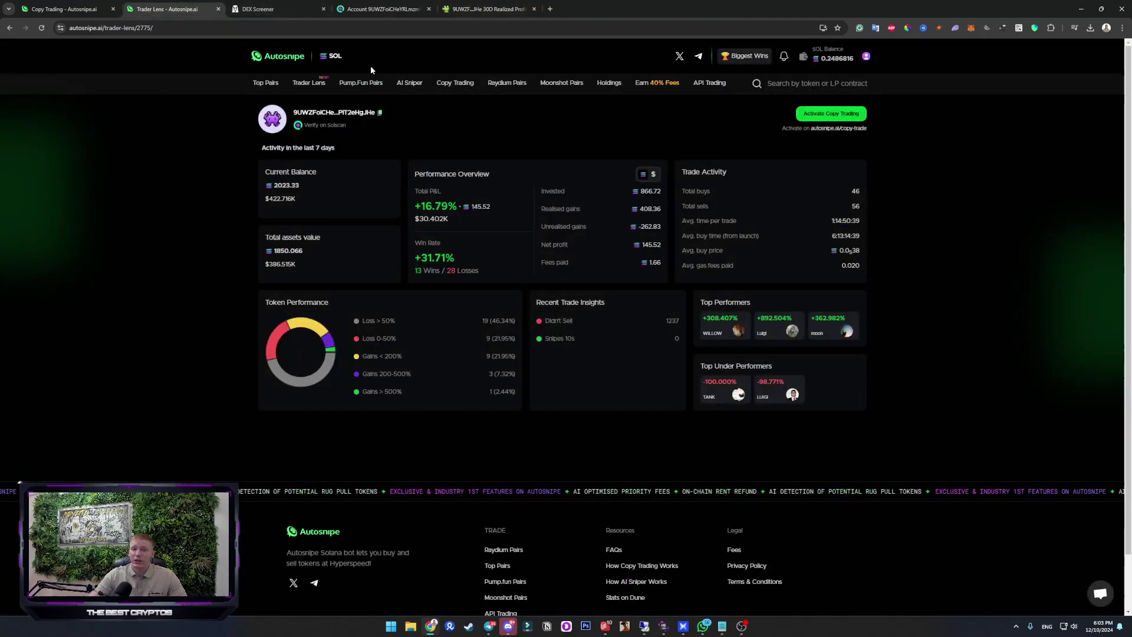
left_click(64, 9)
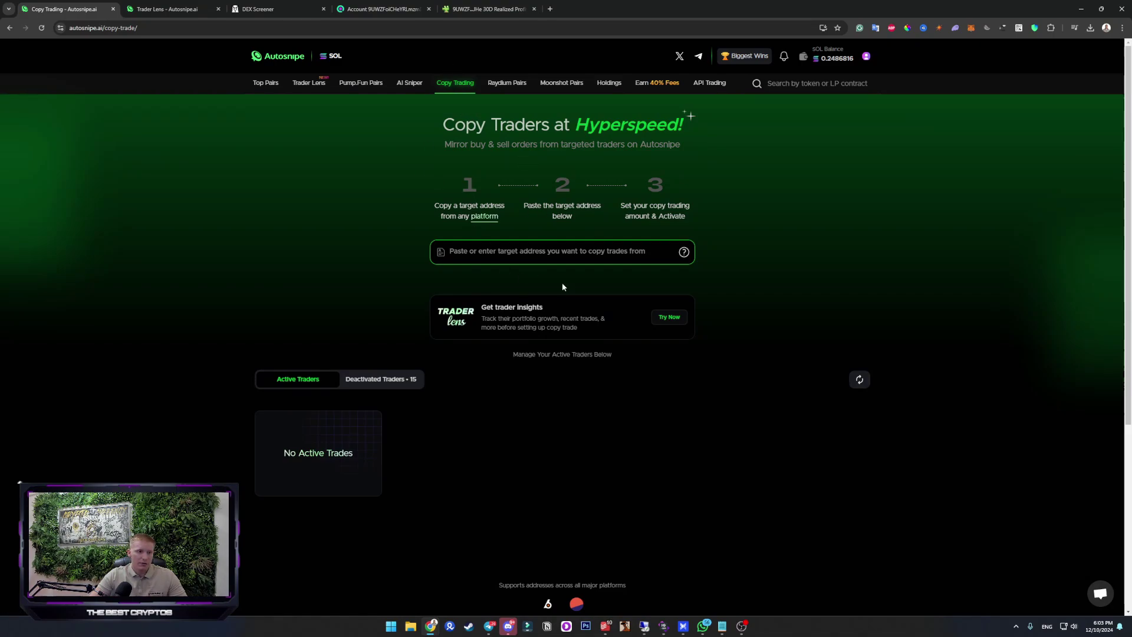
left_click(501, 252)
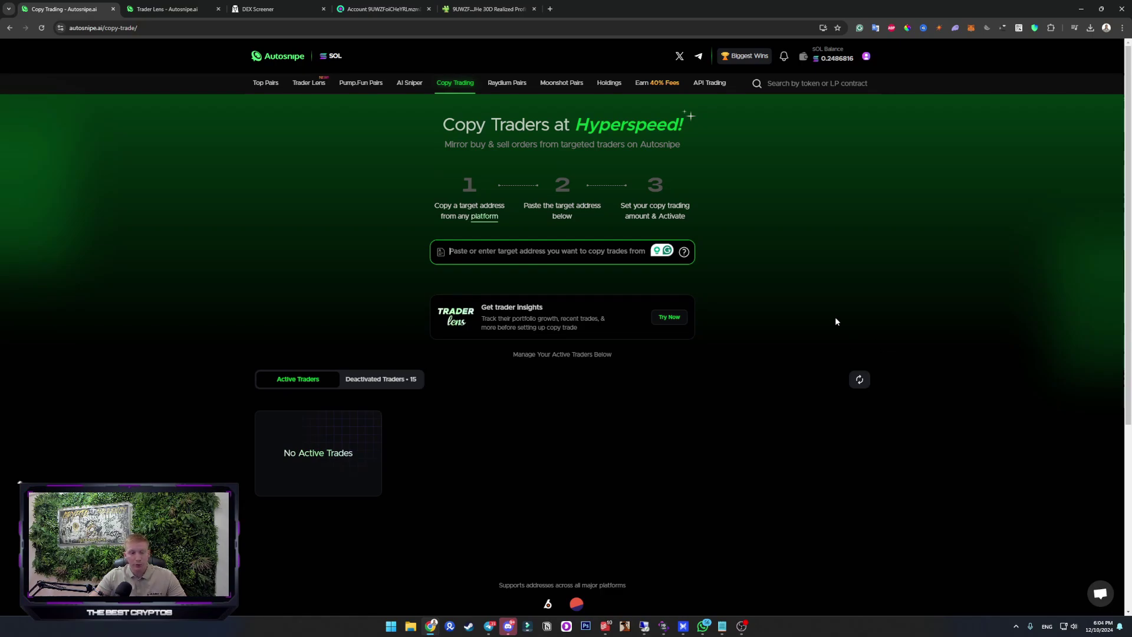
key("ctrl+v")
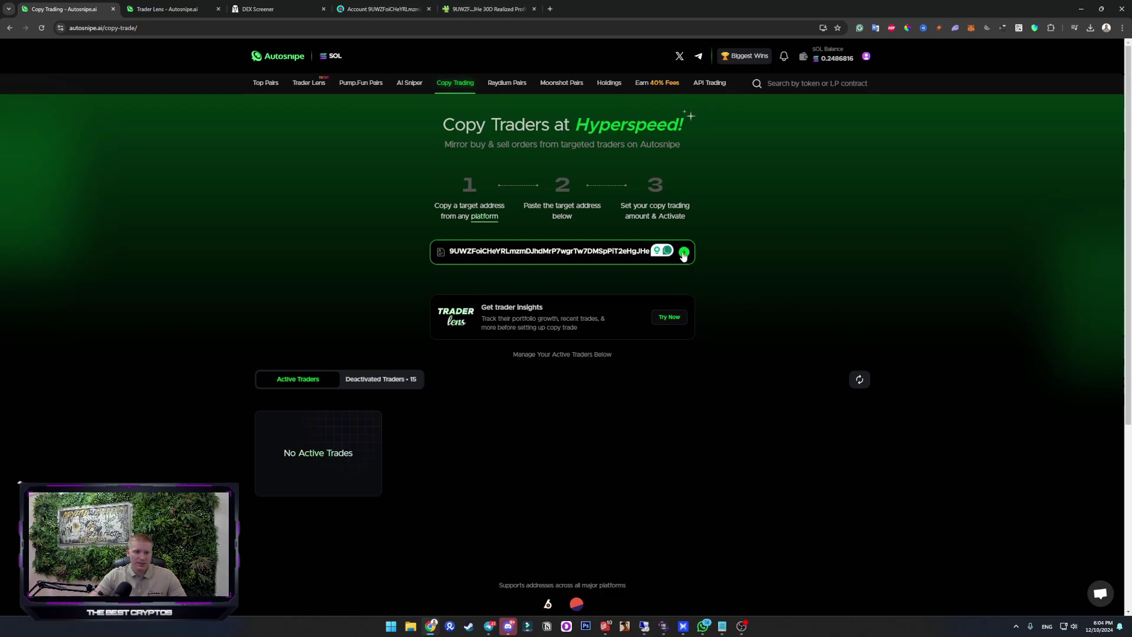
key("Return")
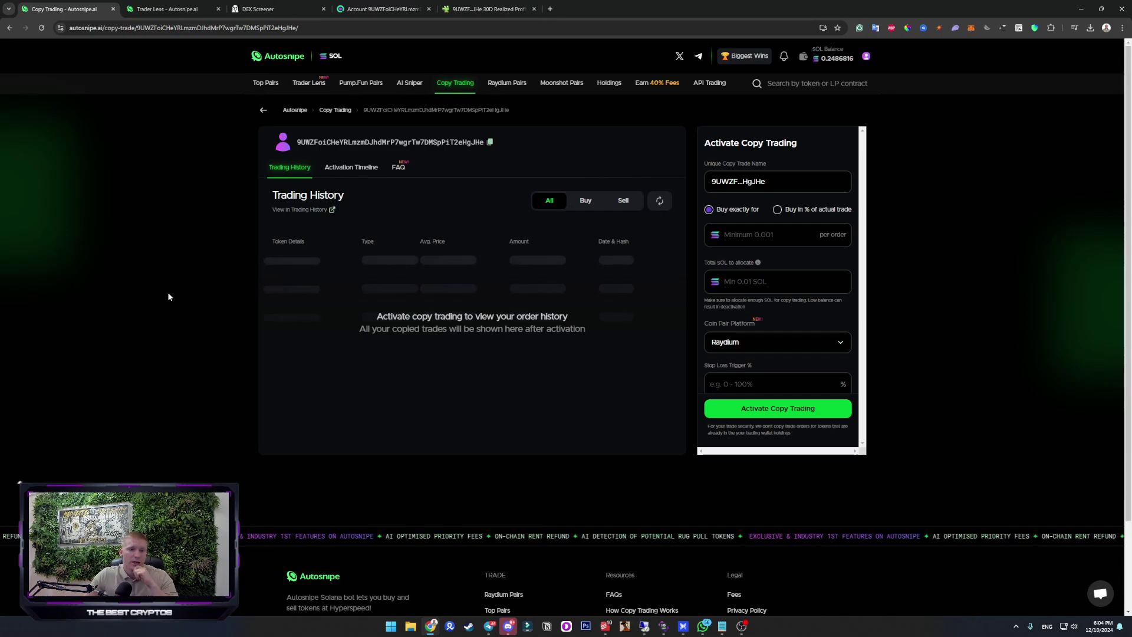
Step: Enter 0.1 SOL per order and 50 SOL as the total allocation
left_click(770, 184)
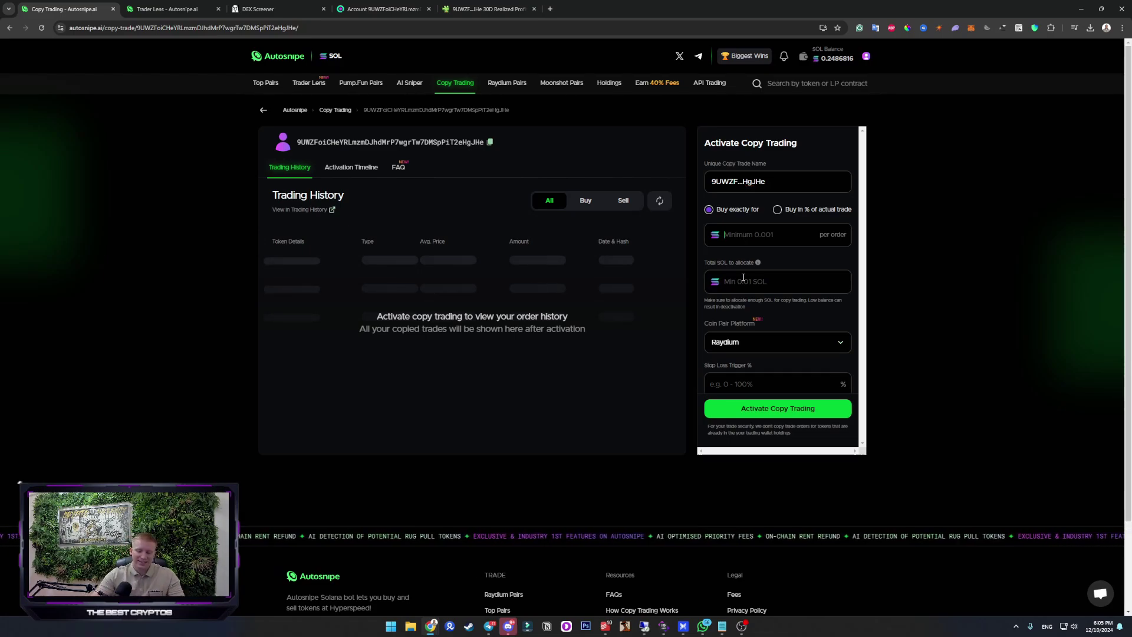
type("0.1")
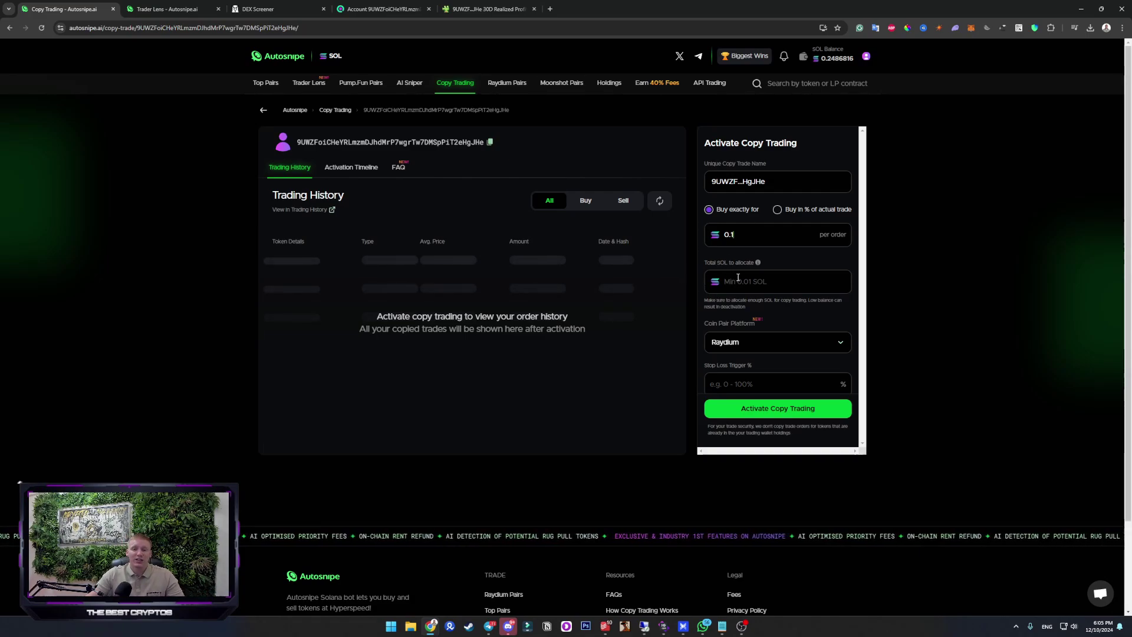
mouse_move(757, 266)
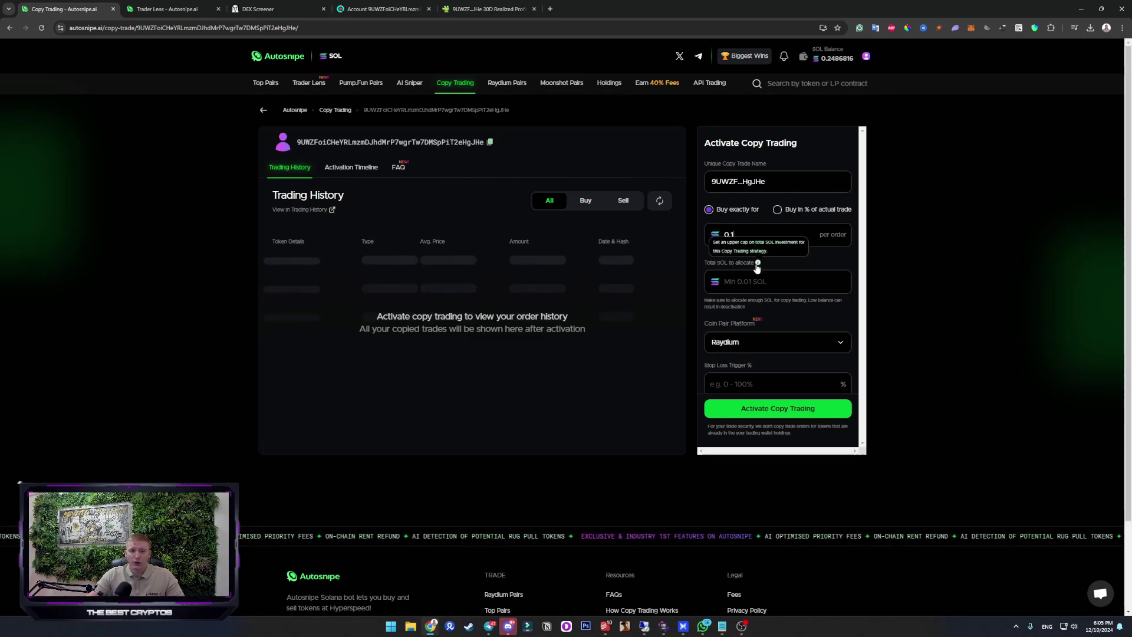
left_click(805, 277)
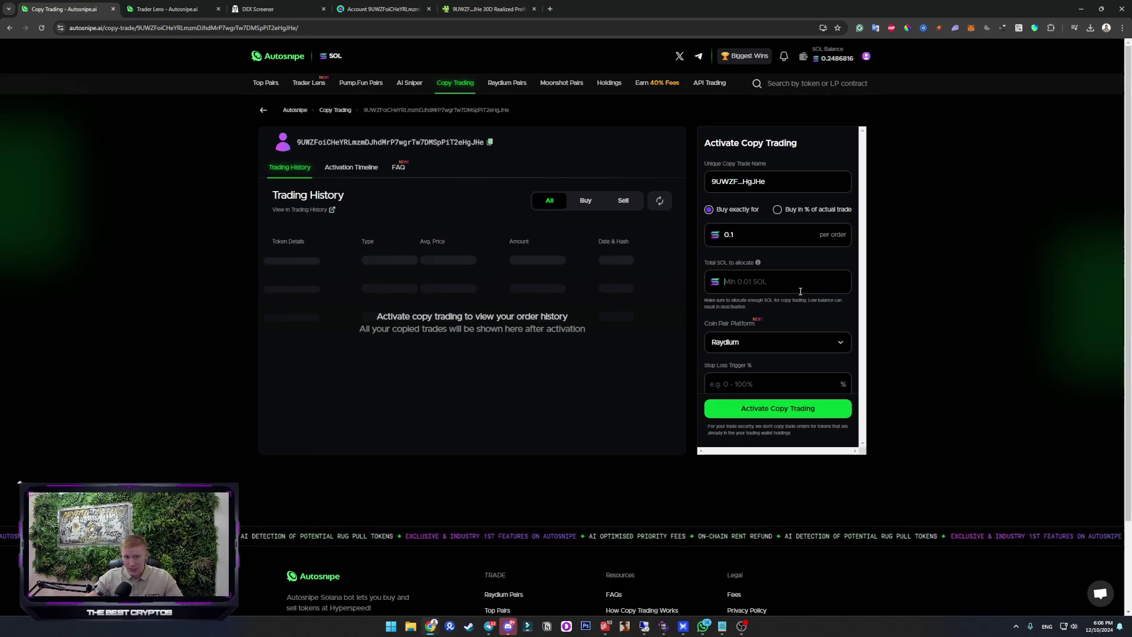
type("50")
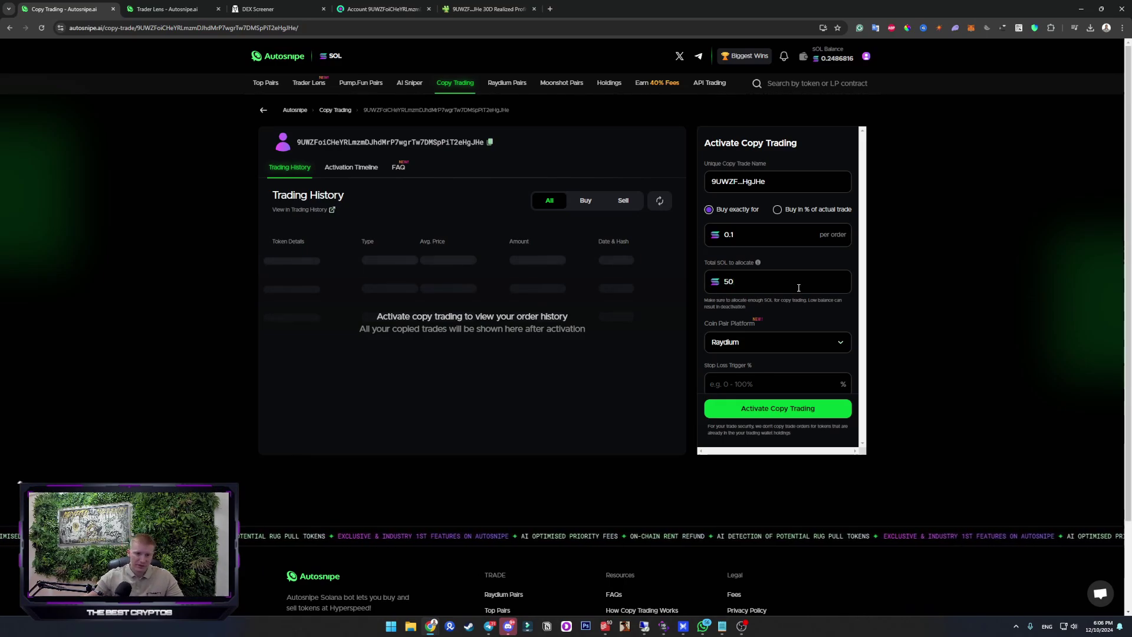
Step: Select Pump.fun alongside Raydium as coin pair platforms
scroll(802, 320, "down", 2)
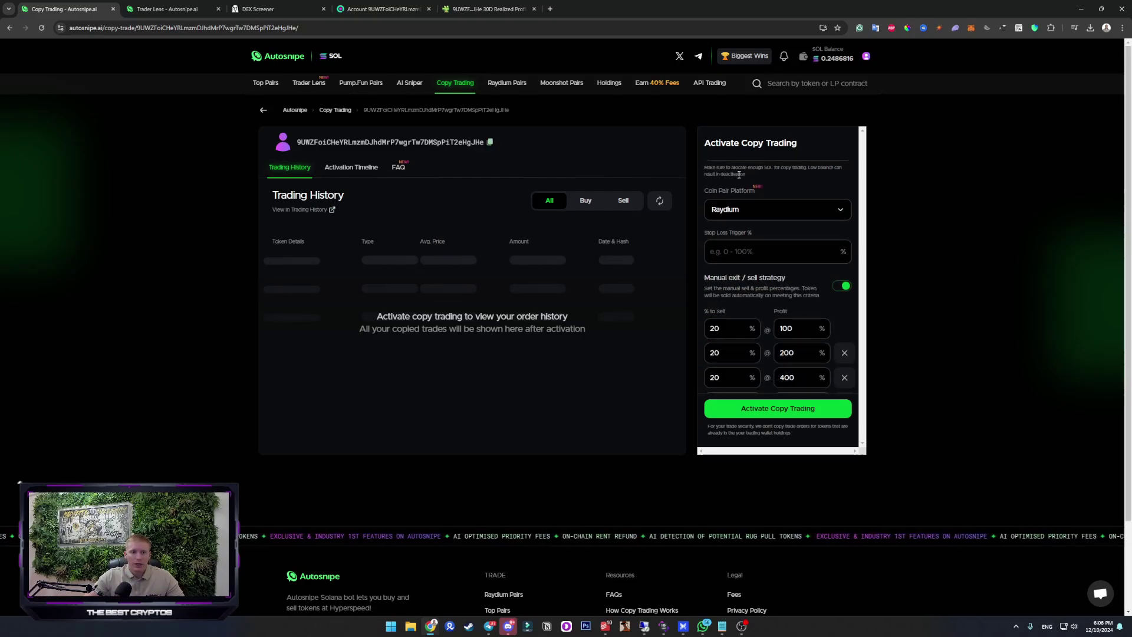
left_click(736, 214)
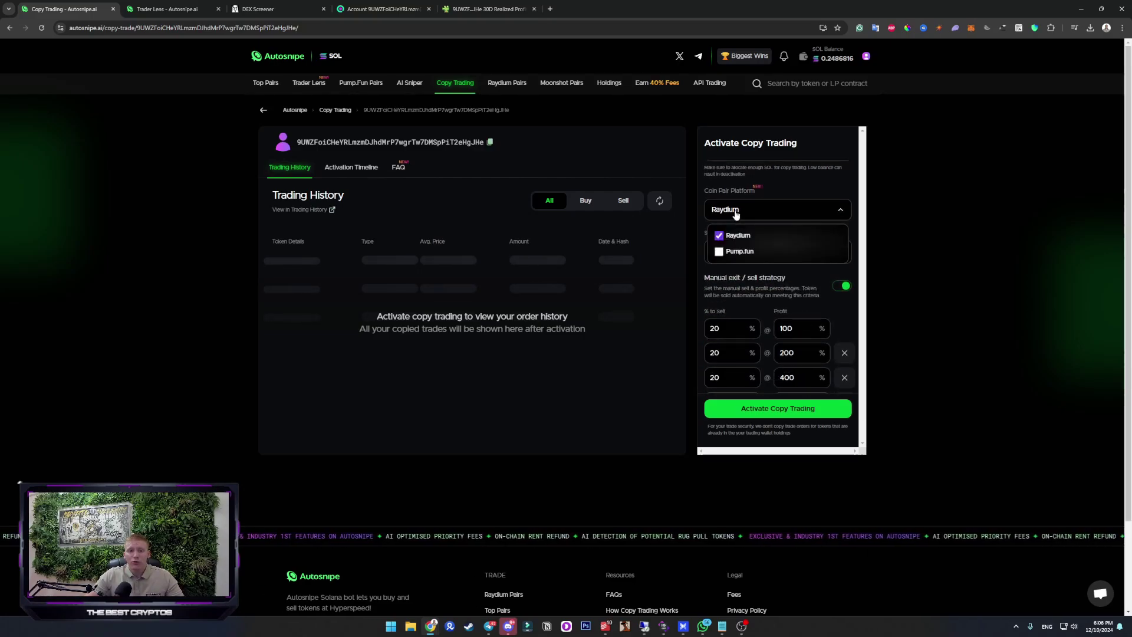
left_click(718, 252)
left_click(808, 180)
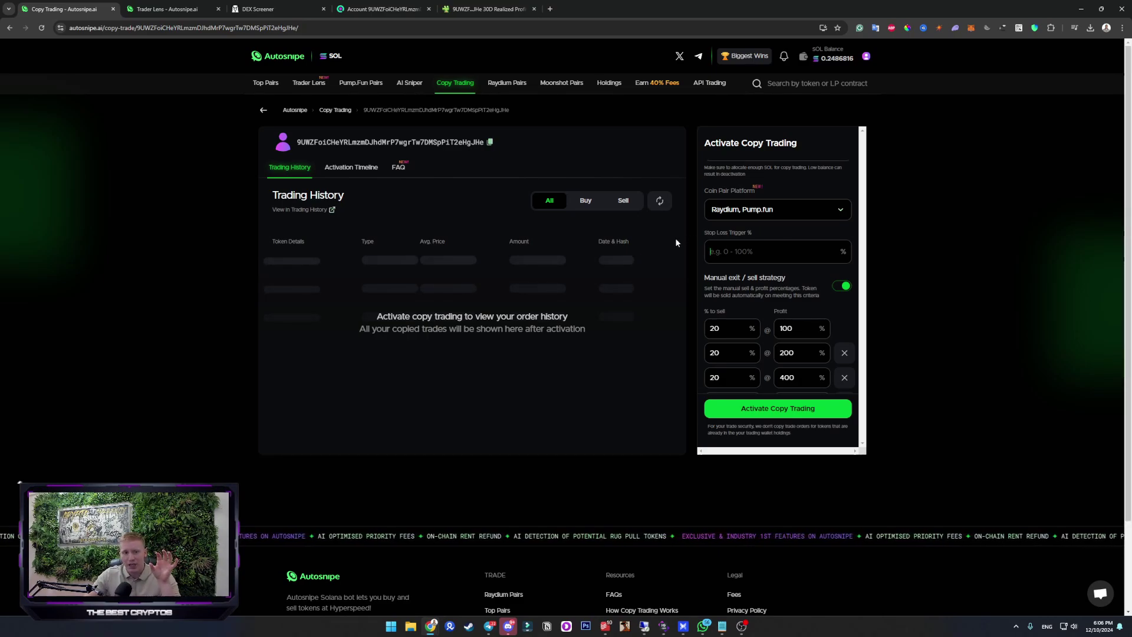
Step: Set the Stop Loss Trigger to 60%
type("1")
scroll(767, 256, "up", 2)
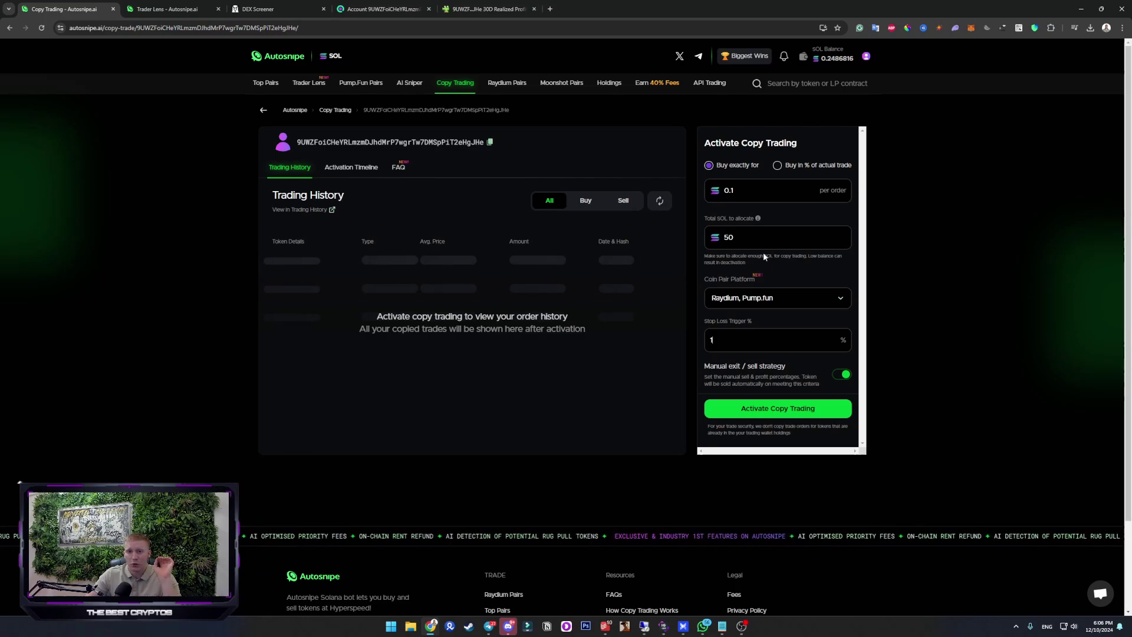
scroll(743, 242, "down", 3)
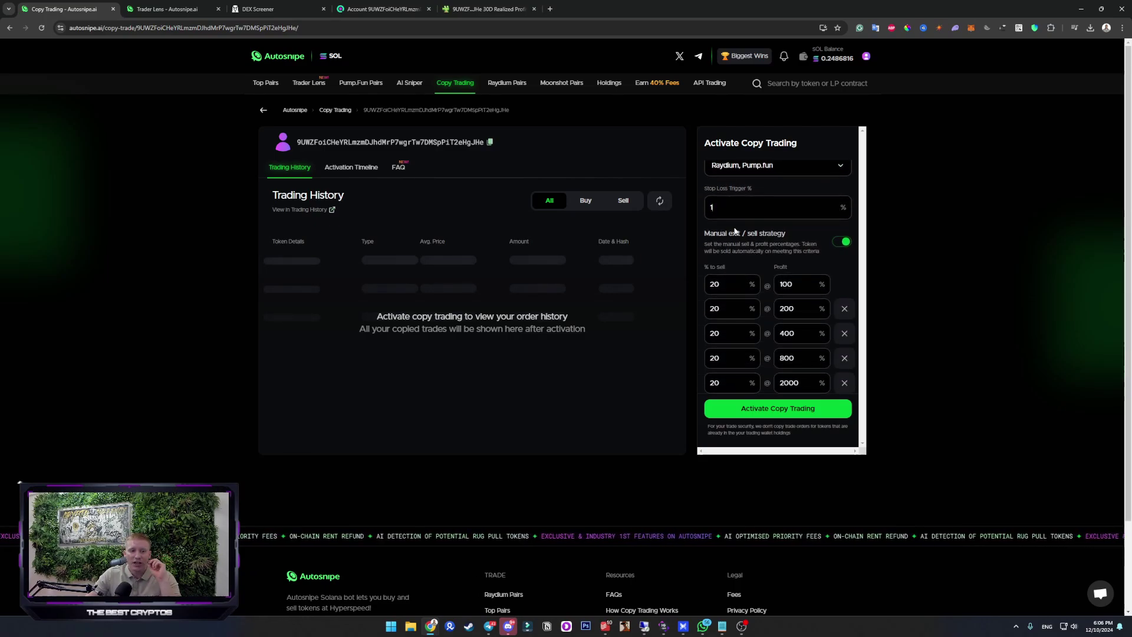
key("BackSpace")
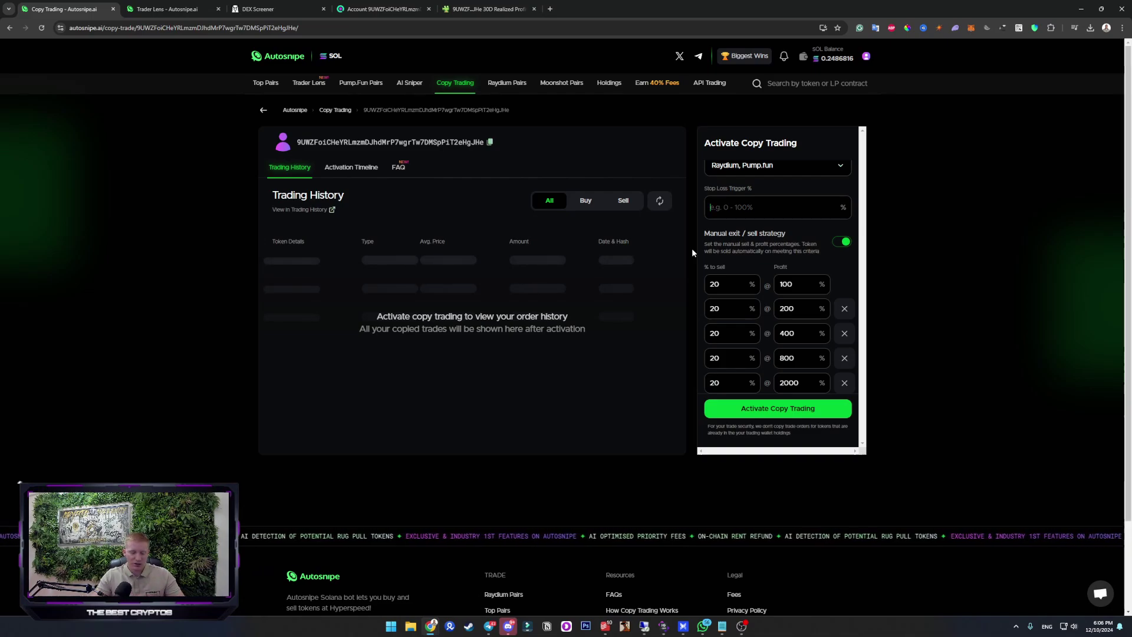
type("590")
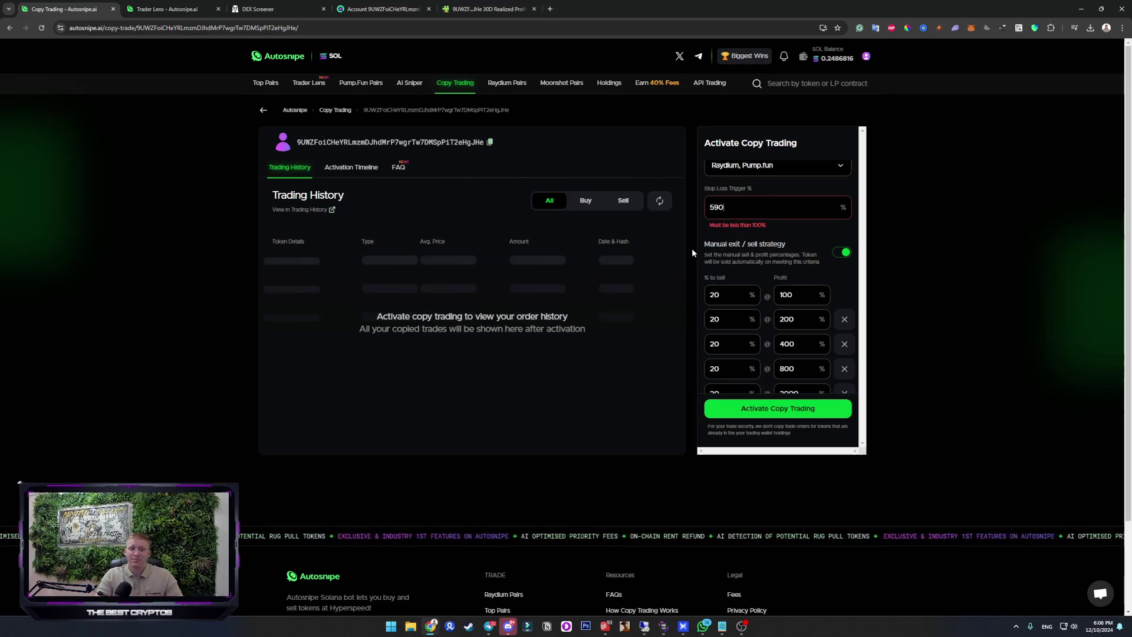
key("BackSpace")
key("BackSpace")
type("0")
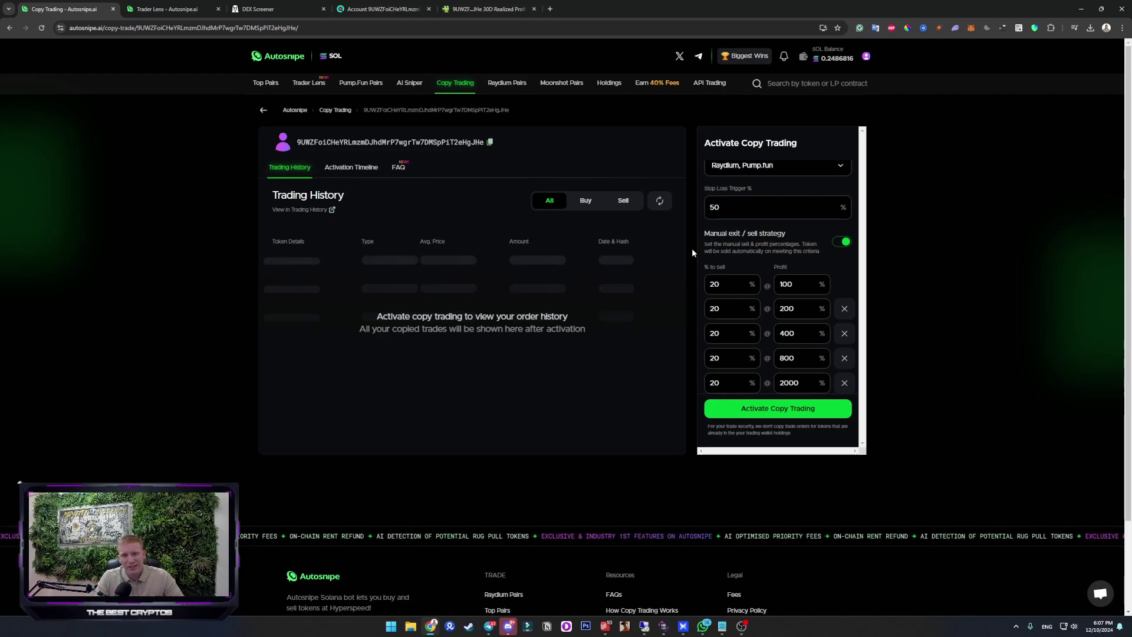
key("BackSpace")
key("BackSpace")
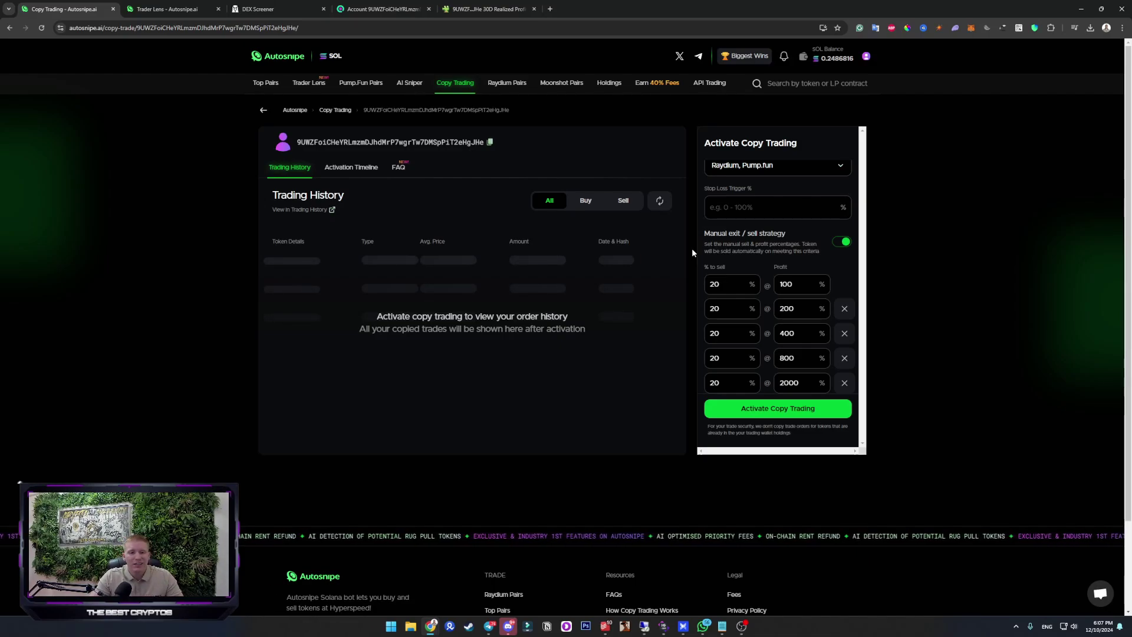
type("60")
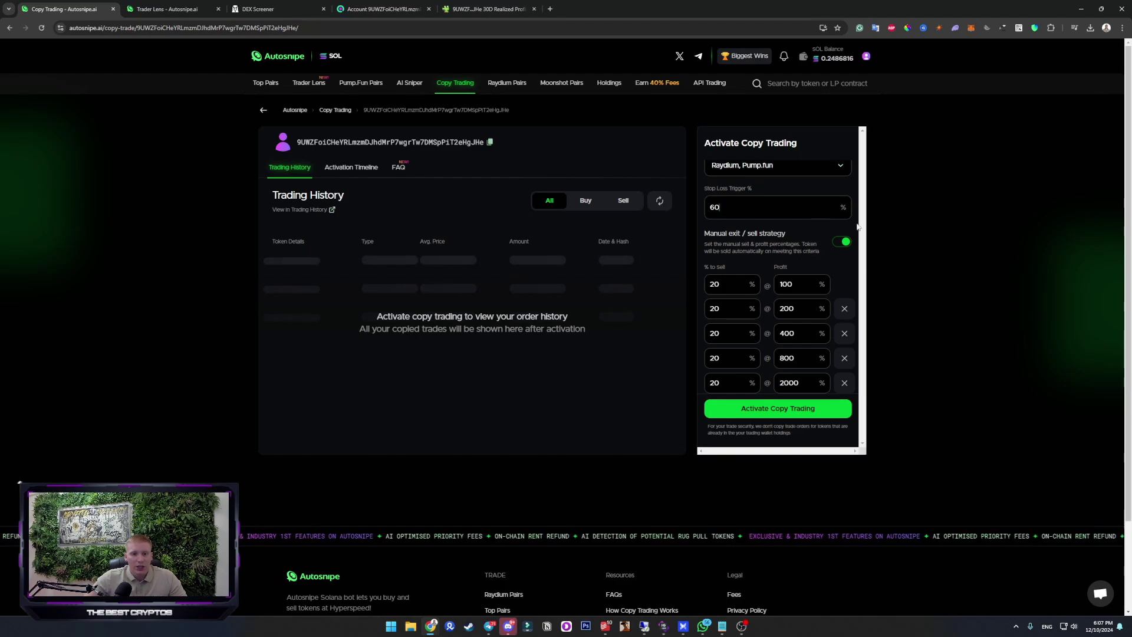
Step: Toggle the manual exit strategy off and back on, then review its exit tiers
left_click(842, 242)
left_click(842, 326)
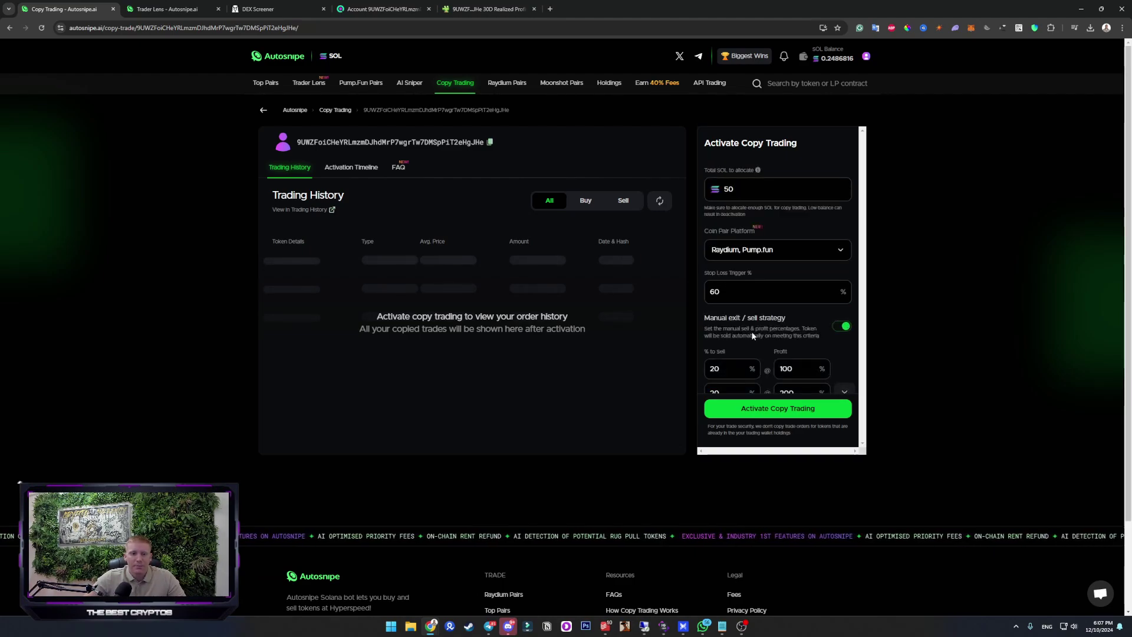
scroll(766, 319, "down", 1)
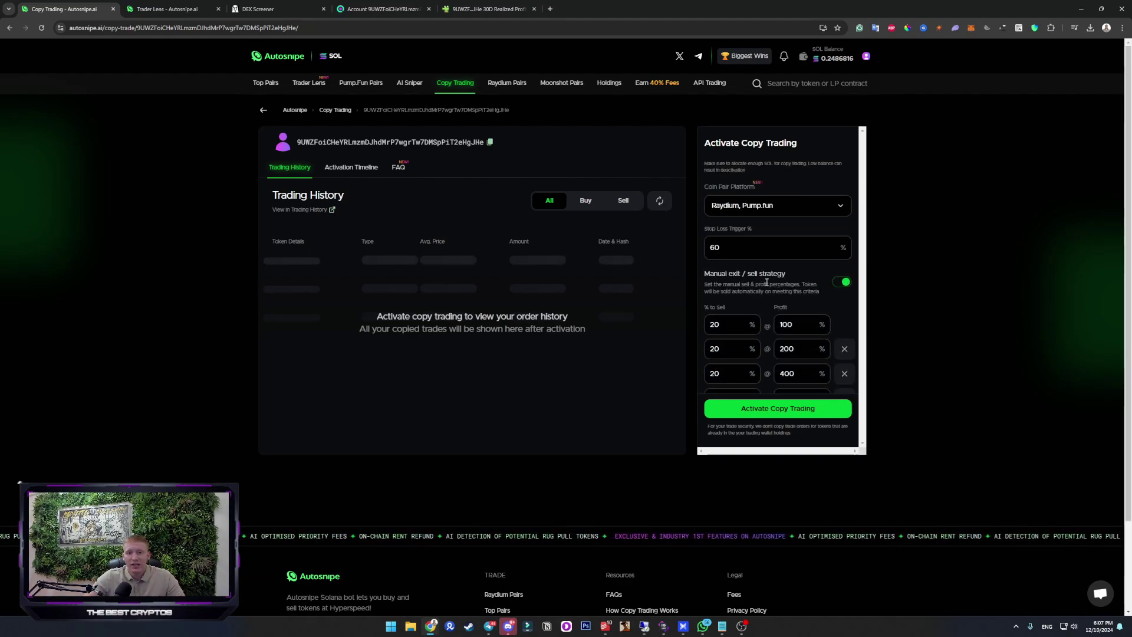
scroll(767, 282, "down", 1)
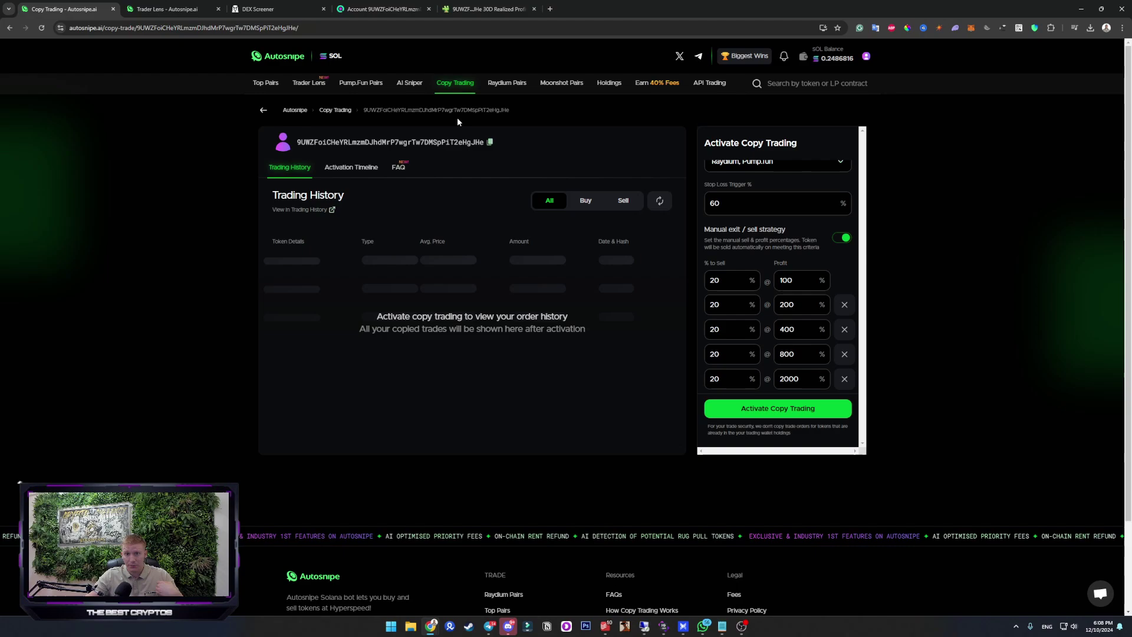
scroll(775, 240, "down", 5)
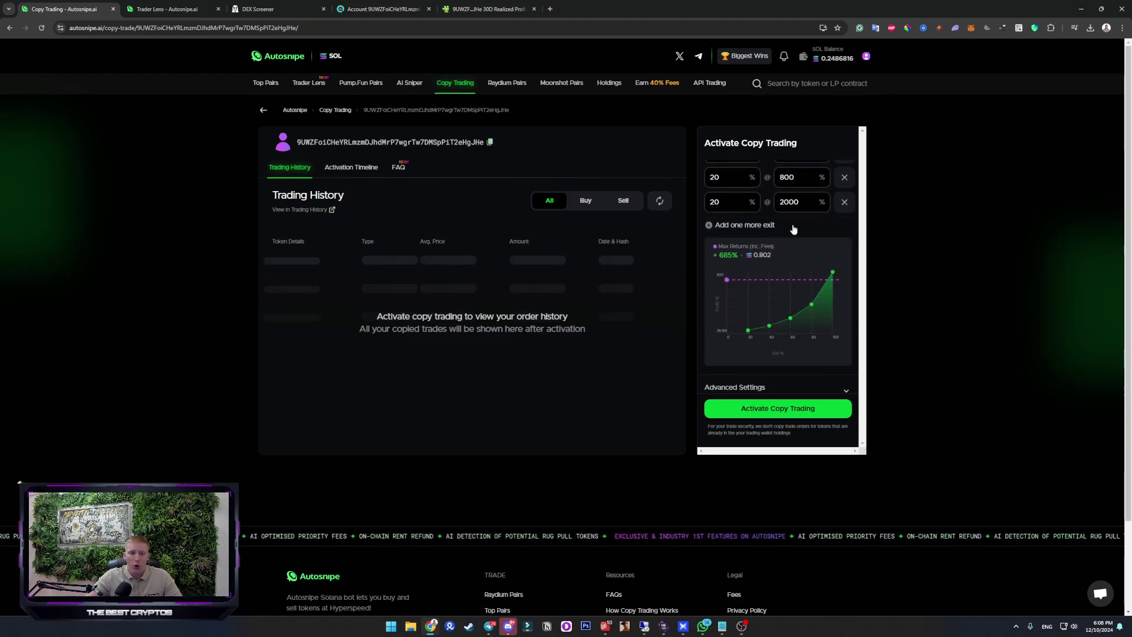
scroll(788, 230, "up", 3)
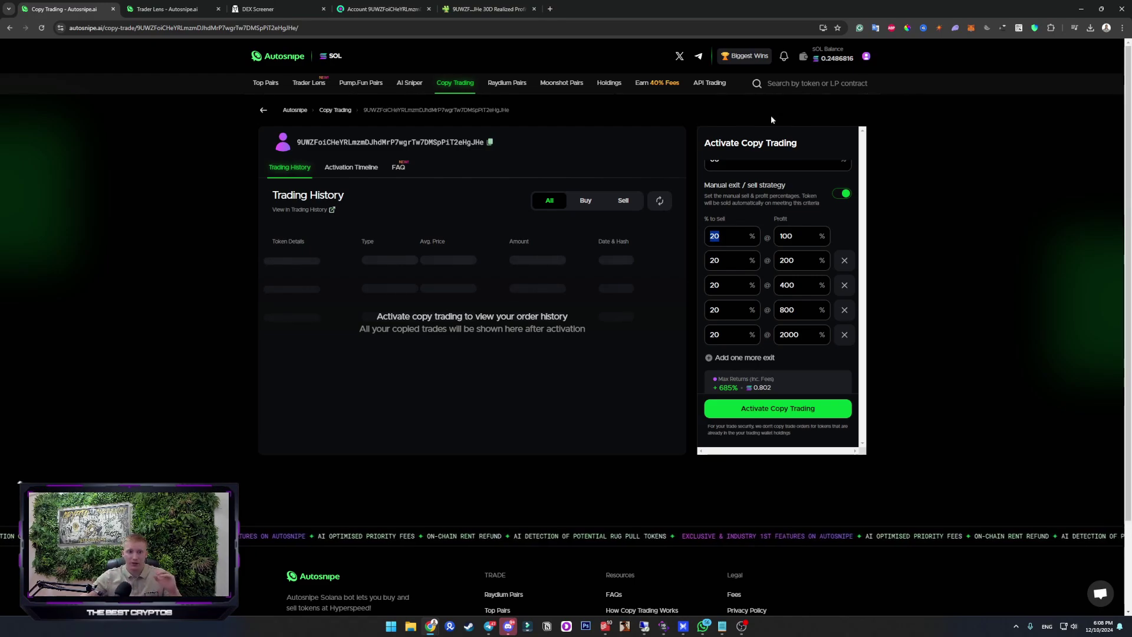
scroll(764, 203, "up", 3)
scroll(764, 203, "down", 2)
left_click(800, 287)
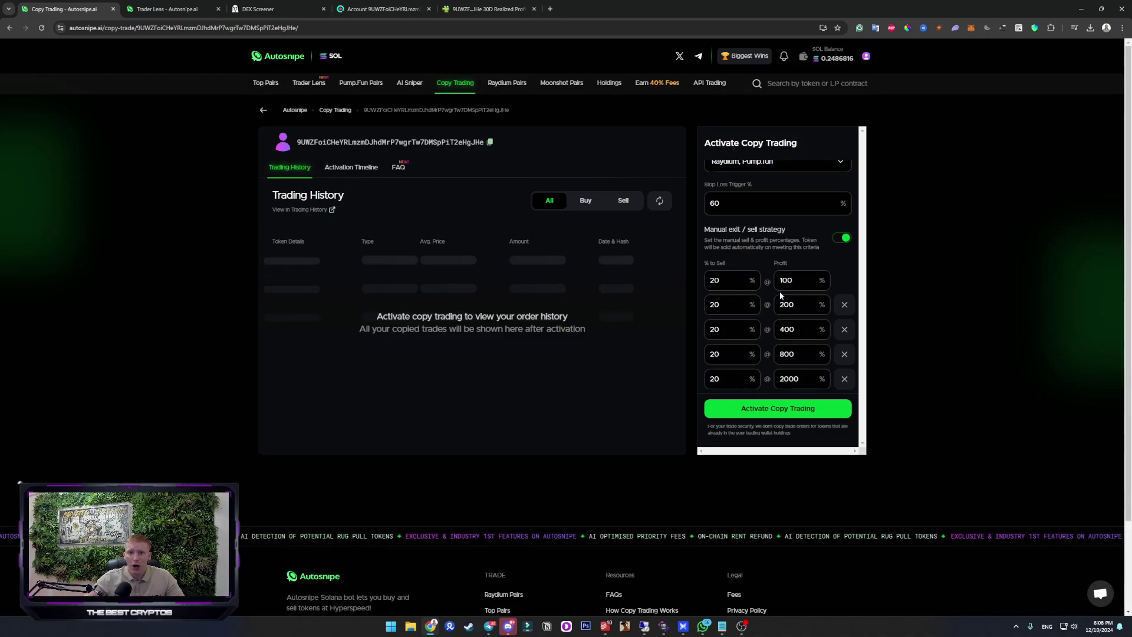
scroll(762, 284, "up", 3)
scroll(791, 263, "down", 2)
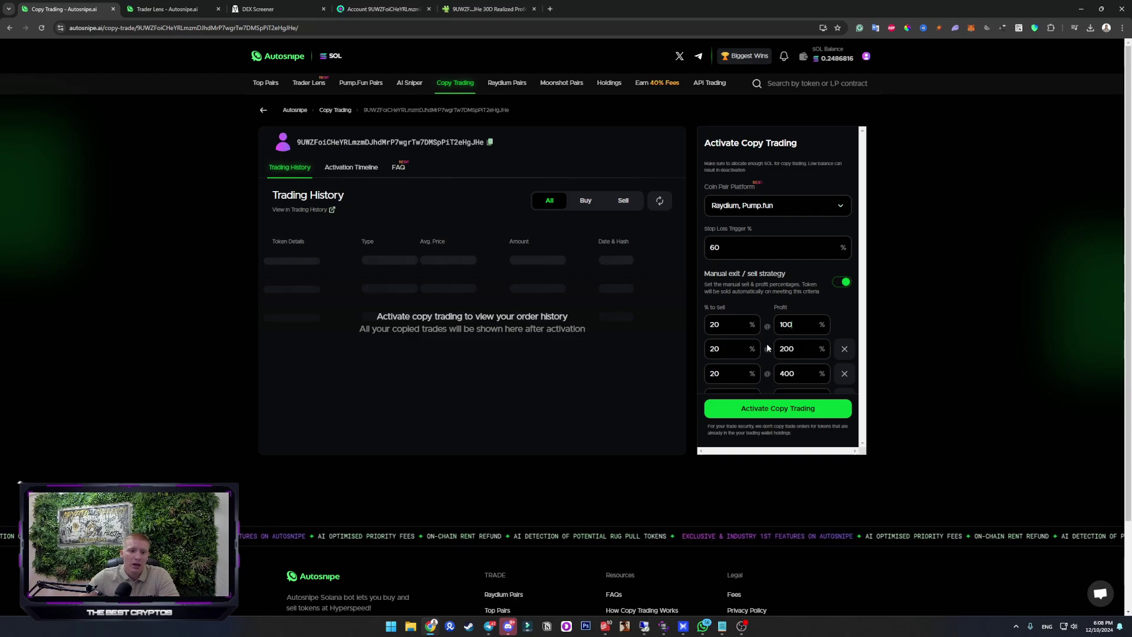
scroll(706, 307, "down", 2)
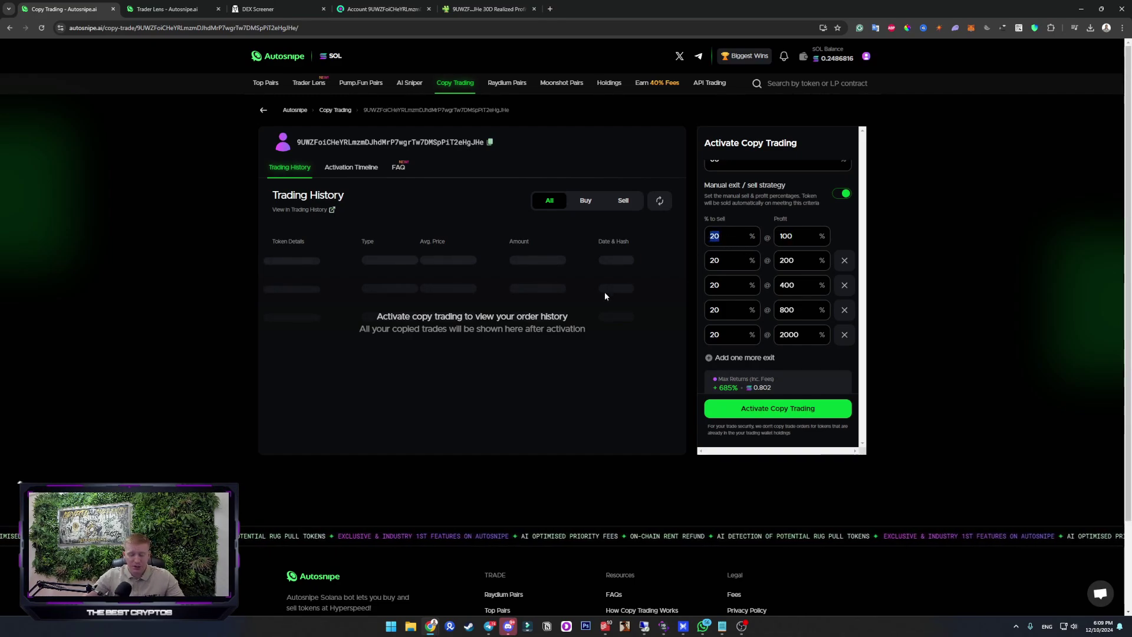
Step: Set the first exits to 30% at 100%, 10% at 300% and 10% at 600% profit
key("BackSpace")
key("BackSpace")
type("30")
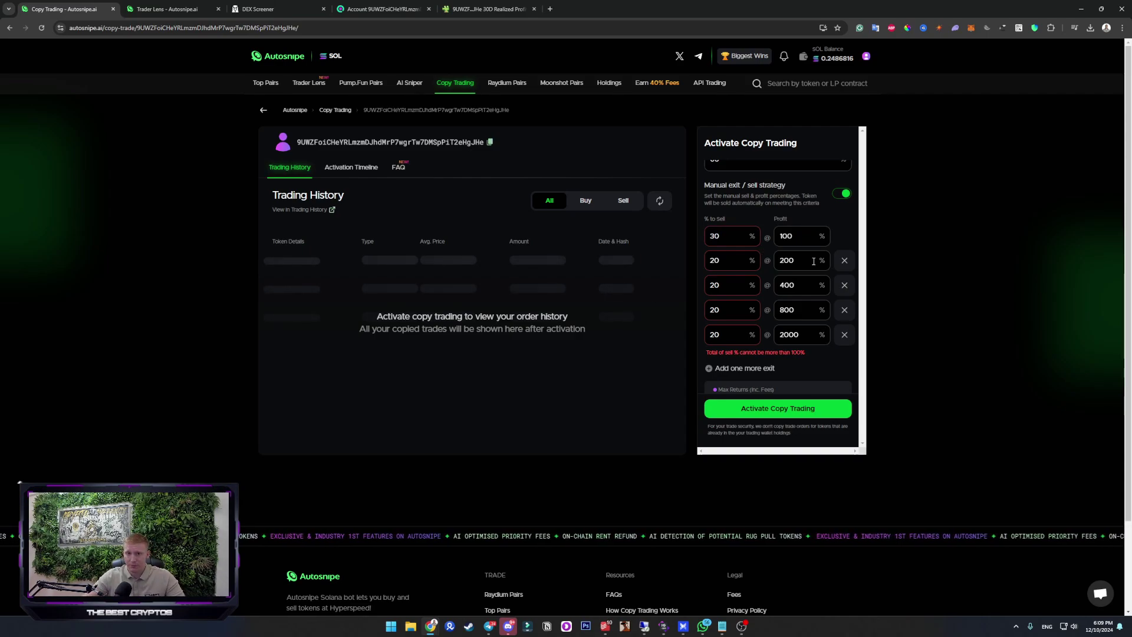
left_click(734, 266)
key("BackSpace")
key("BackSpace")
type("10")
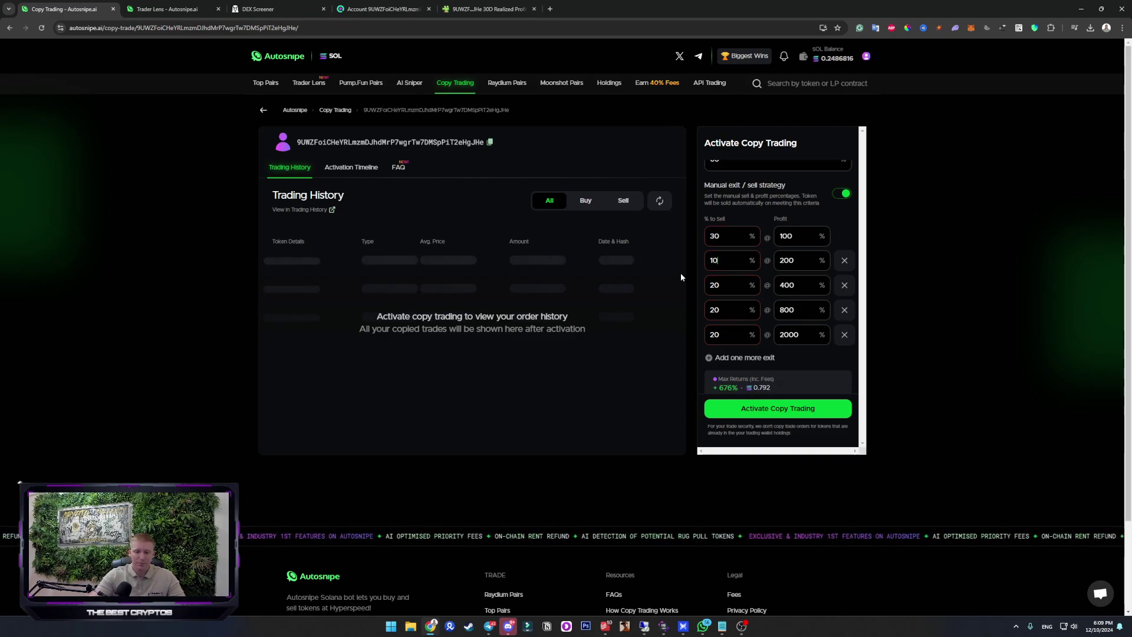
double_click(809, 264)
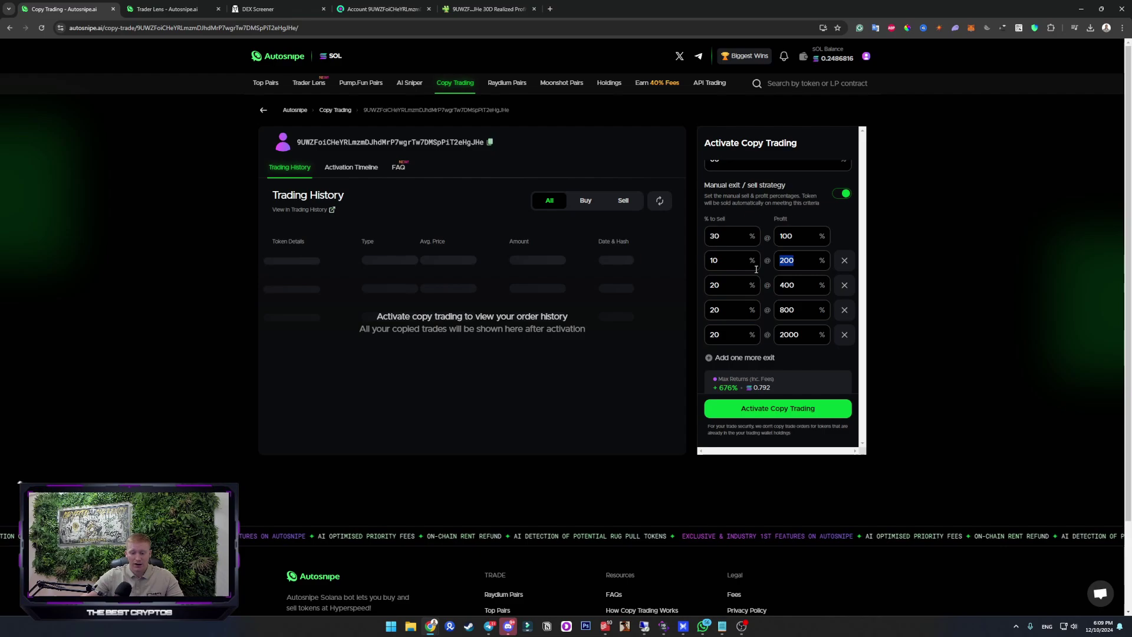
type("300")
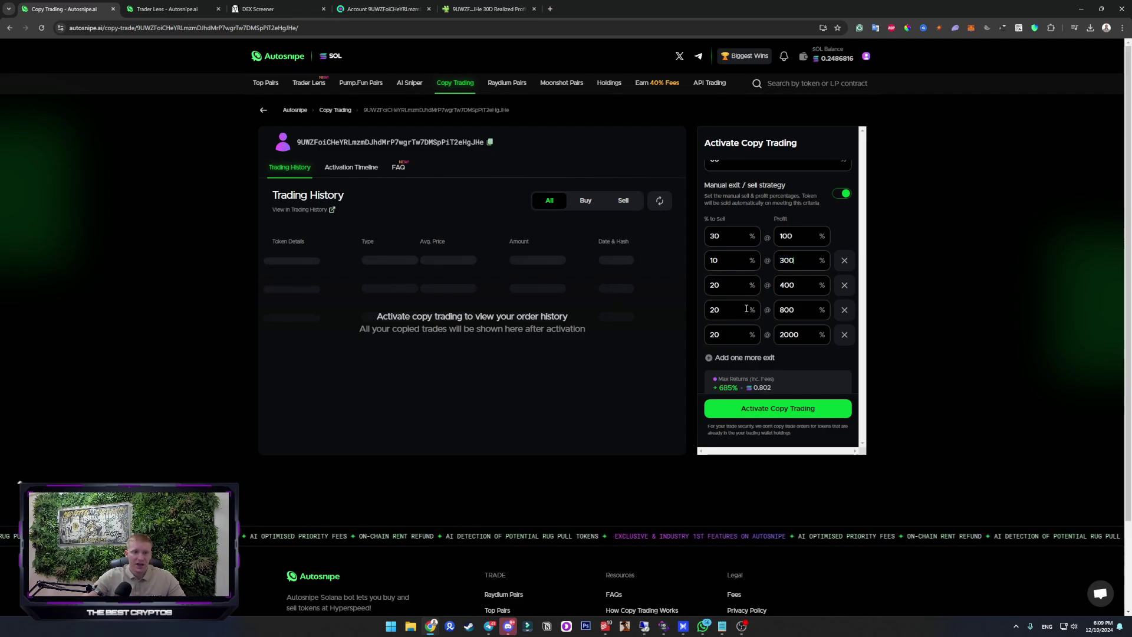
left_click(733, 287)
key("BackSpace")
key("BackSpace")
type("10")
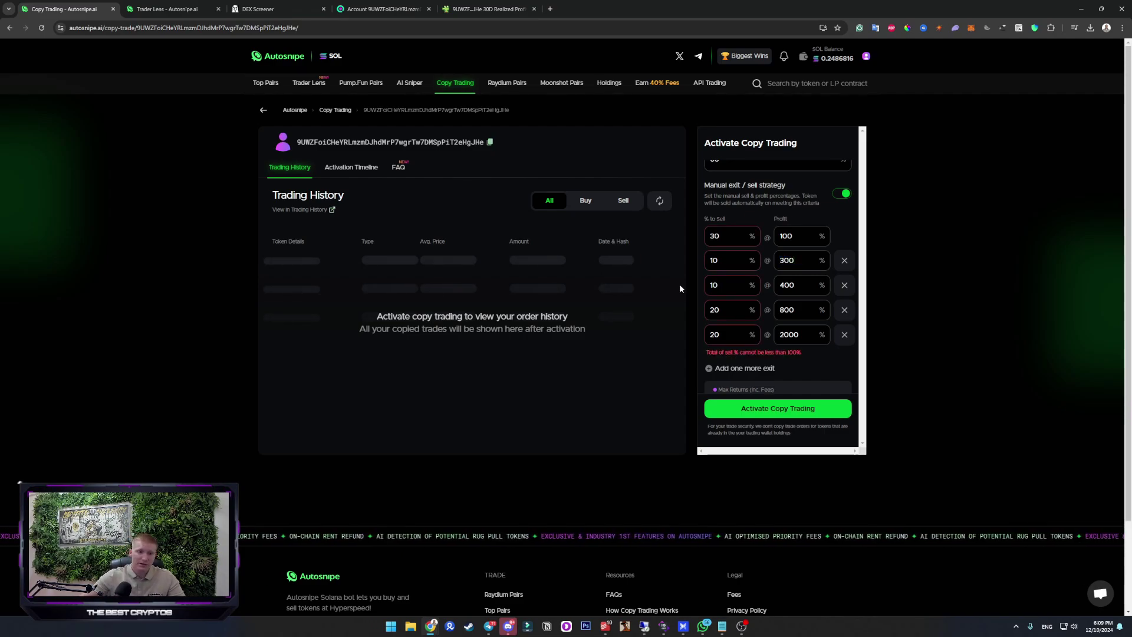
double_click(804, 286)
type("600")
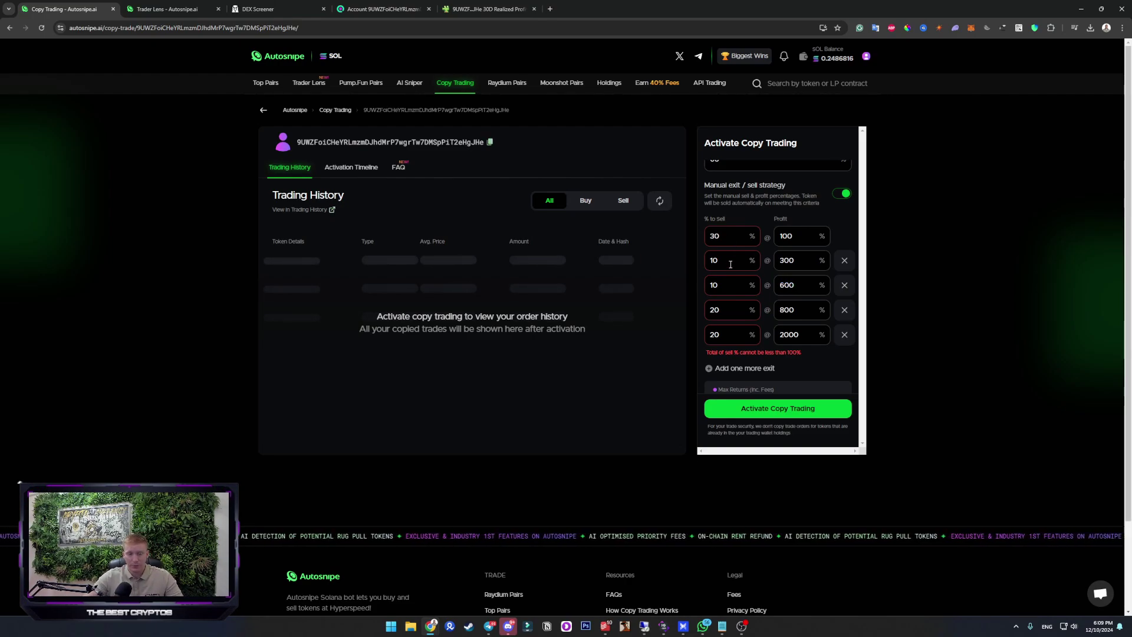
Step: Make the fourth exit sell 30% at 700% profit
left_click(724, 308)
key("BackSpace")
key("BackSpace")
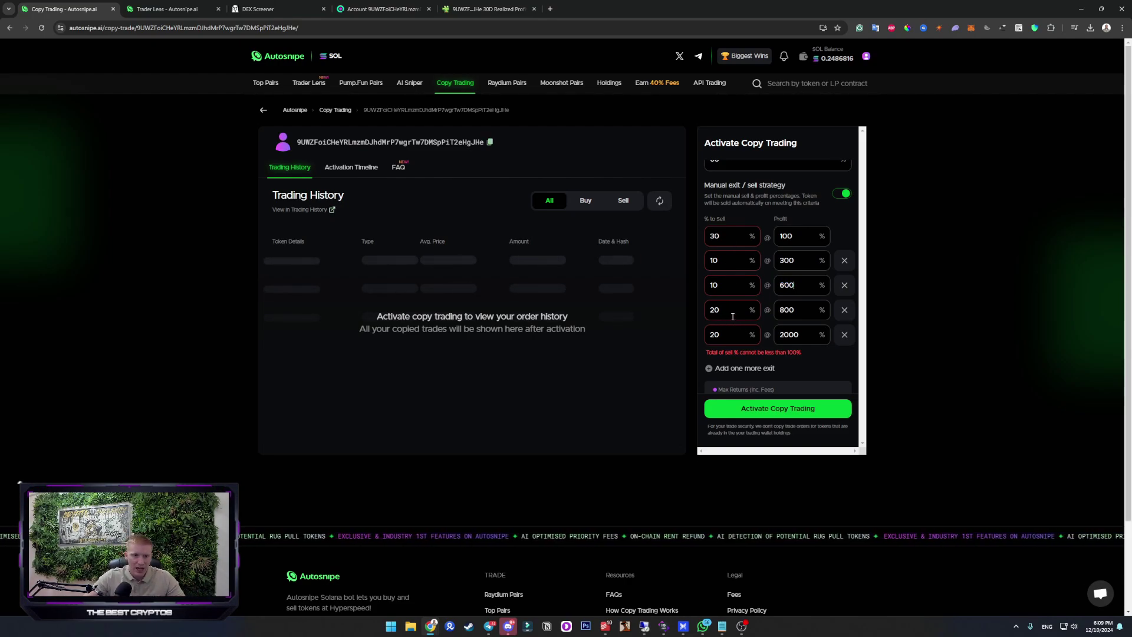
type("30")
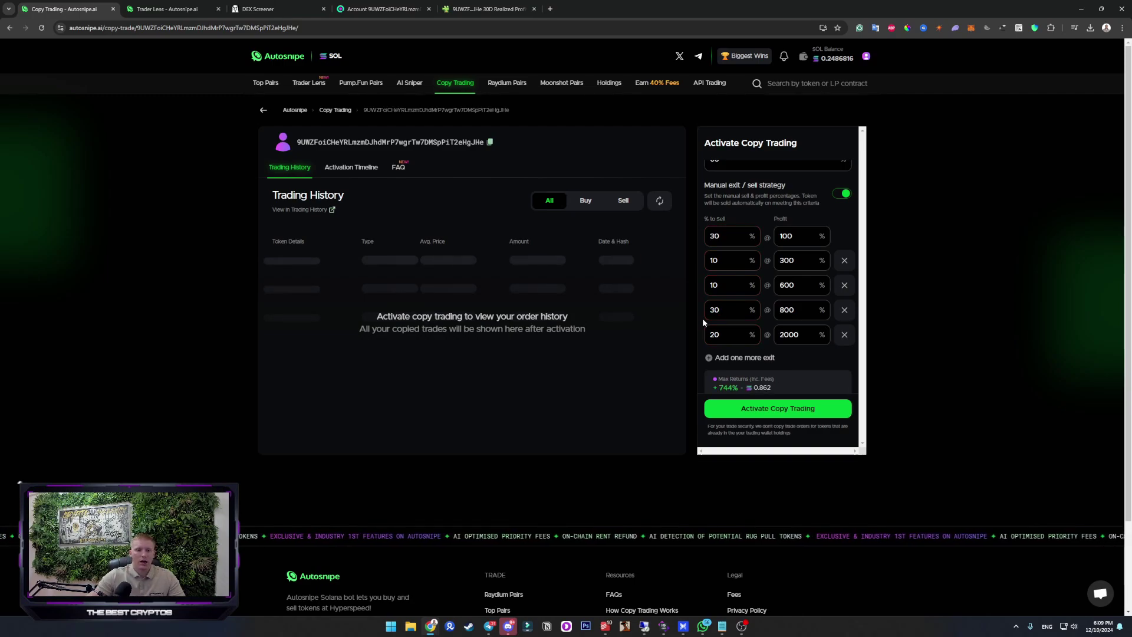
double_click(800, 312)
type("700")
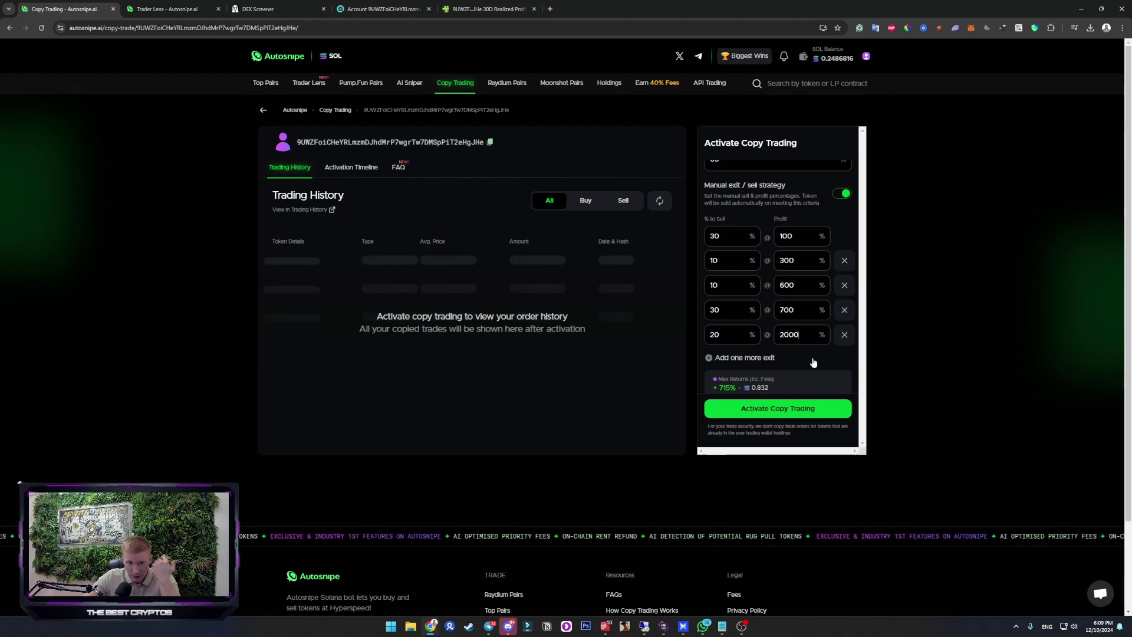
Step: Keep the last exit selling 20% and add an empty sixth exit row
left_click(734, 343)
key("BackSpace")
key("BackSpace")
type("19")
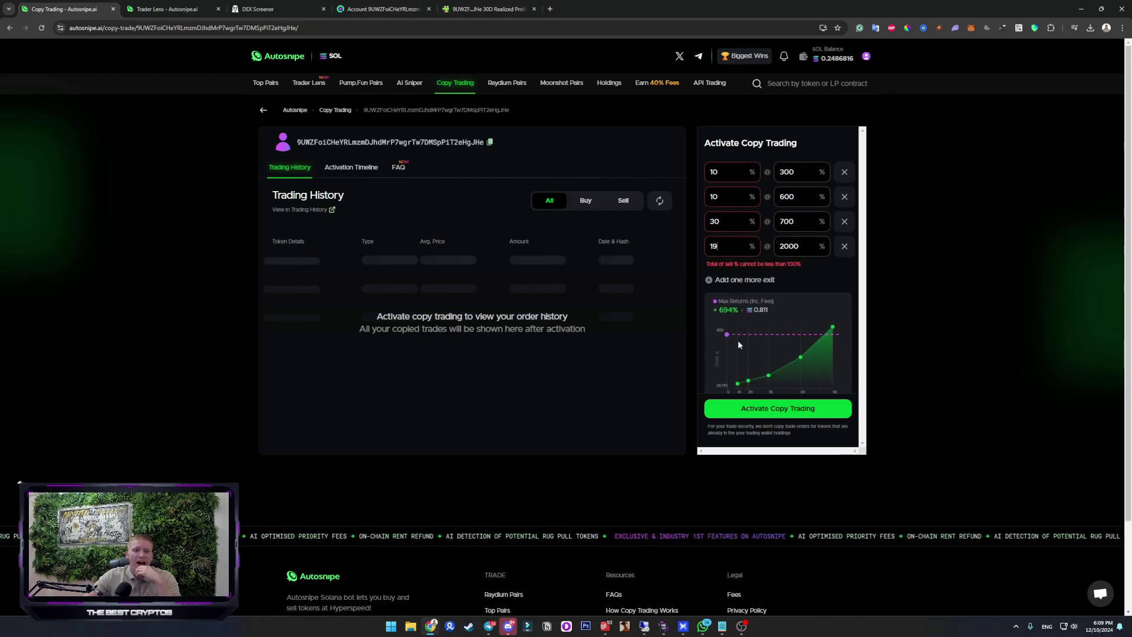
scroll(737, 341, "down", 1)
scroll(766, 359, "up", 1)
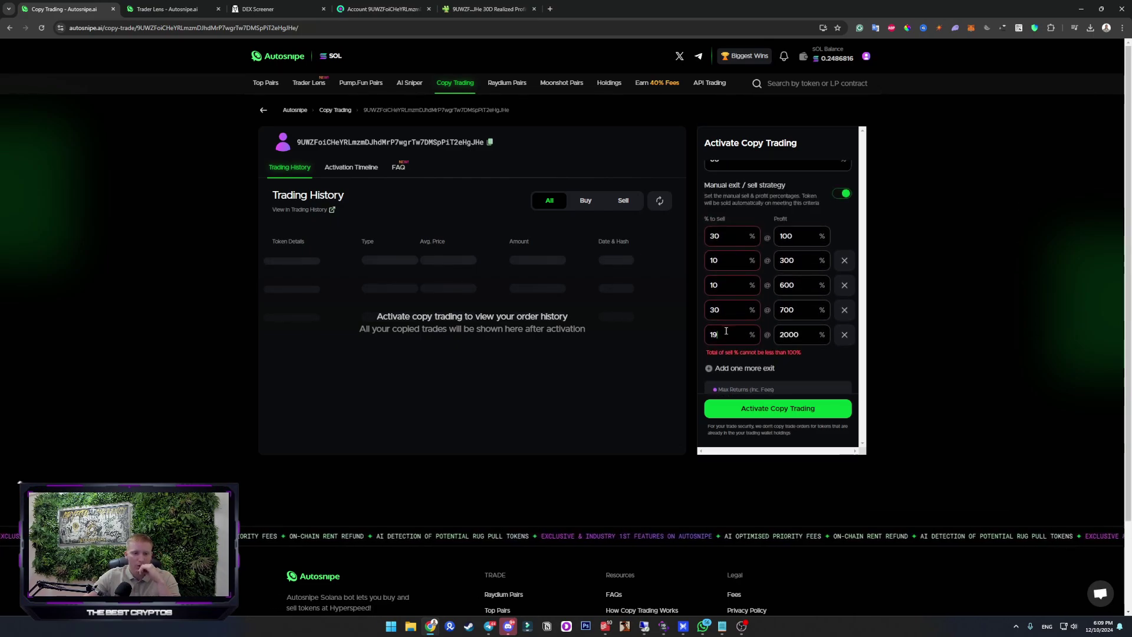
key("BackSpace")
key("BackSpace")
type("20")
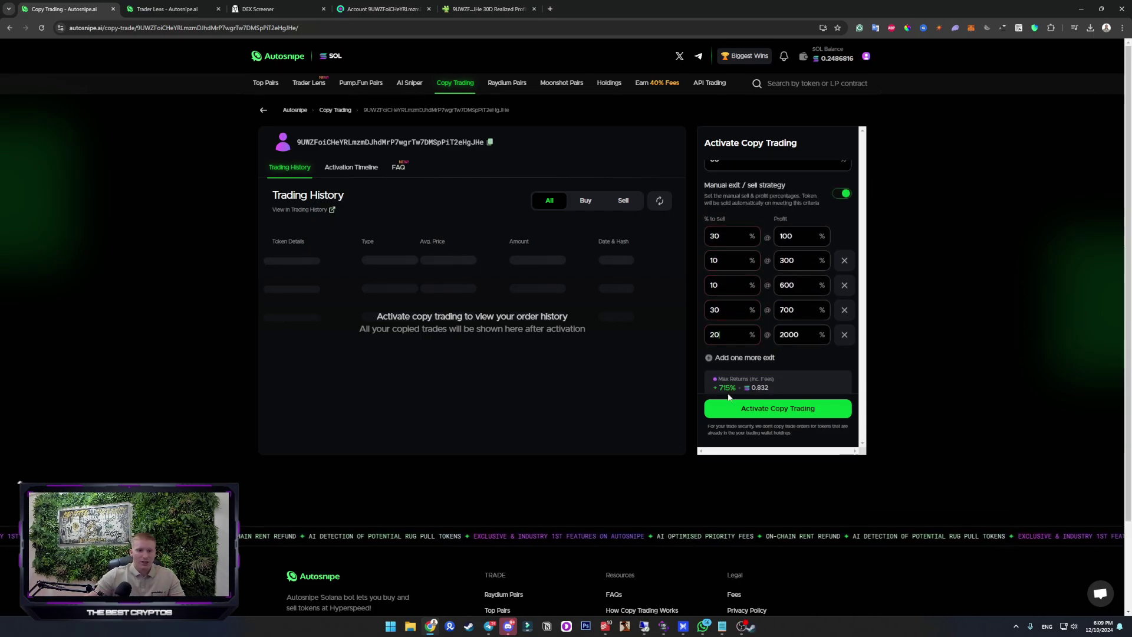
left_click(807, 363)
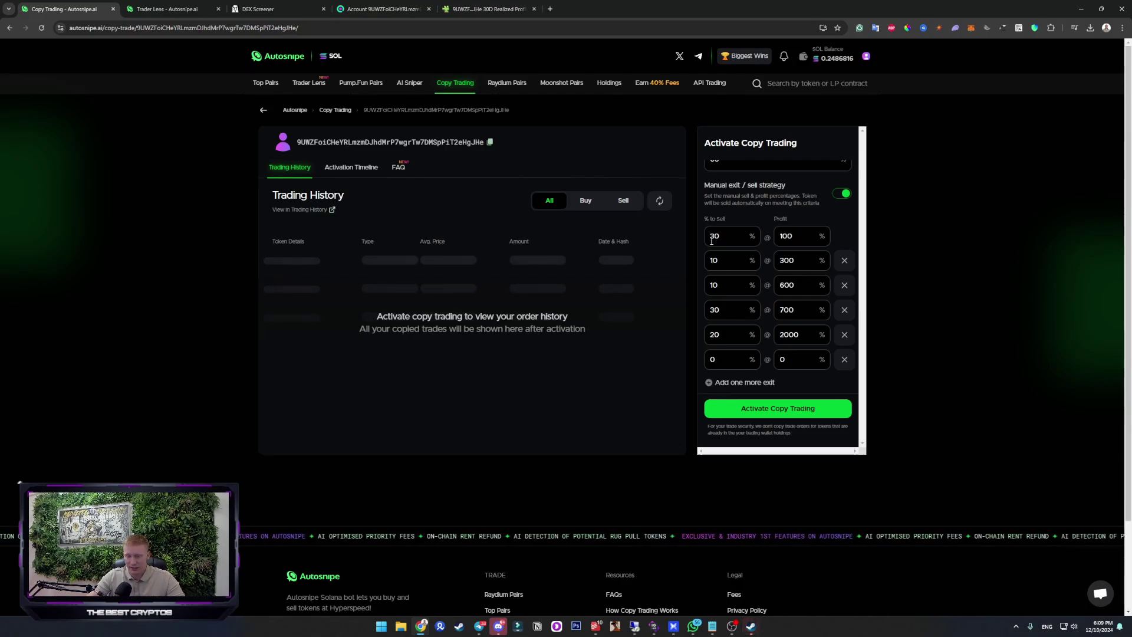
scroll(737, 282, "down", 2)
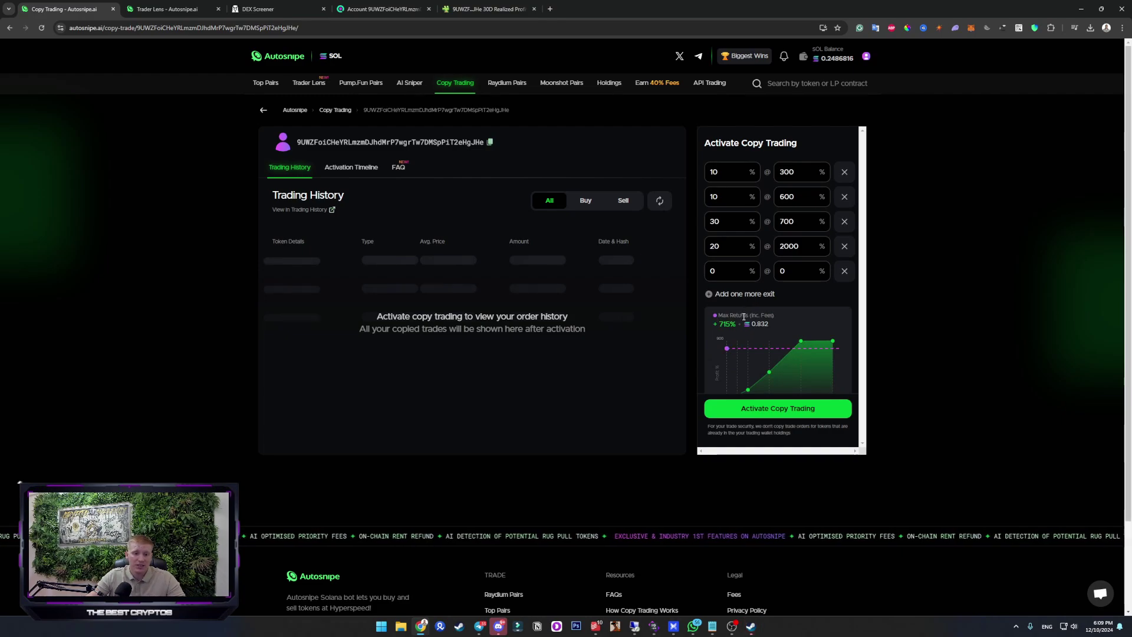
scroll(741, 321, "up", 2)
scroll(742, 323, "up", 5)
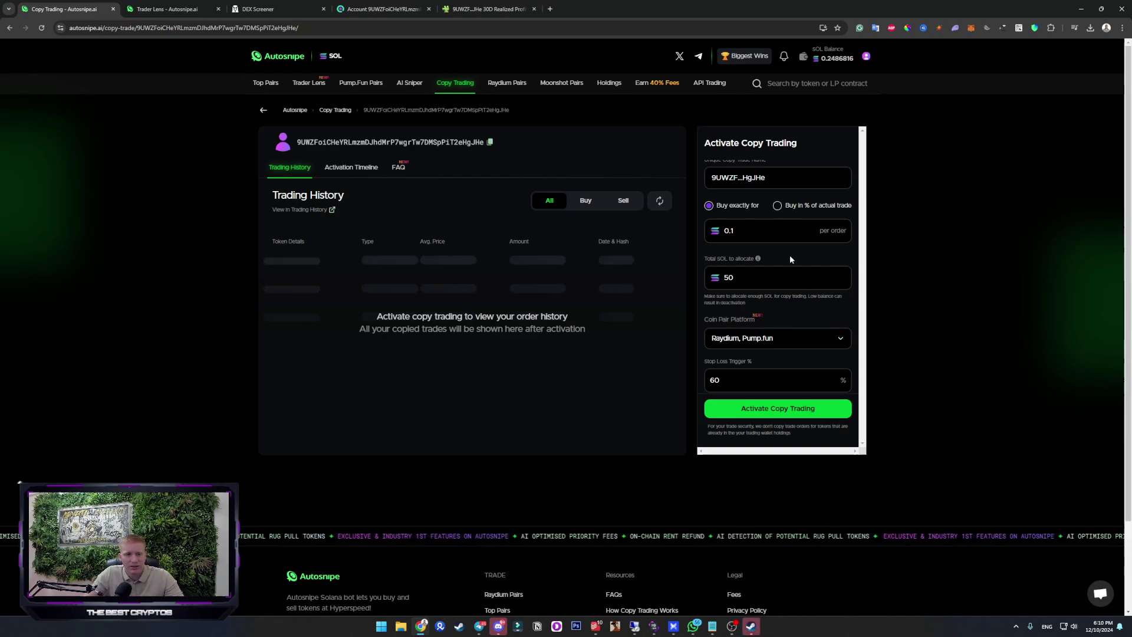
scroll(769, 280, "down", 3)
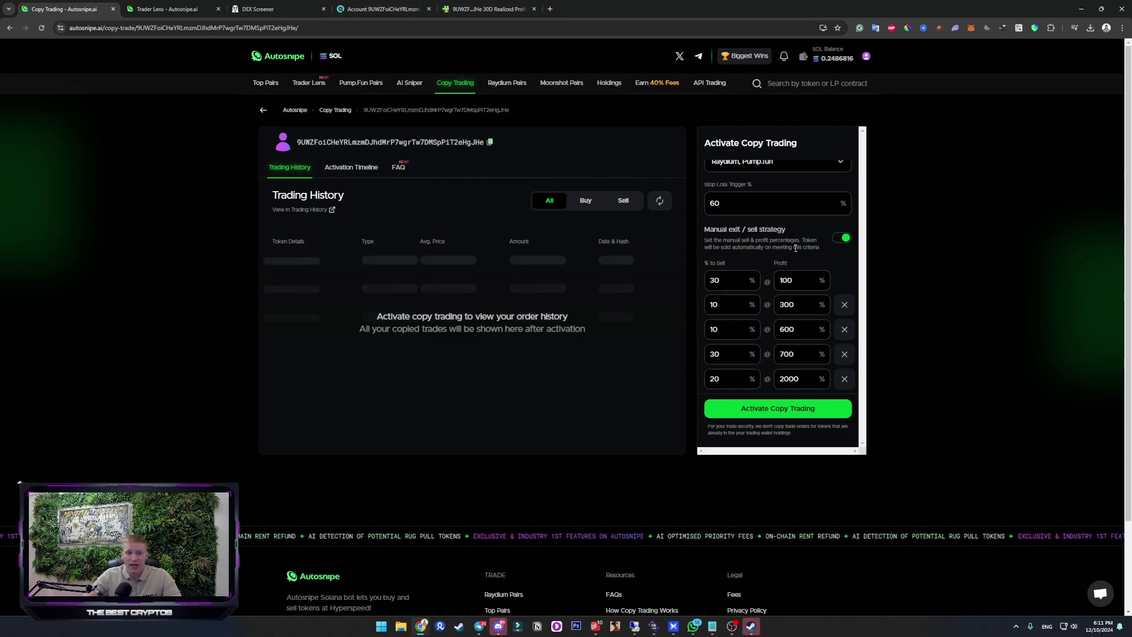
scroll(777, 263, "up", 3)
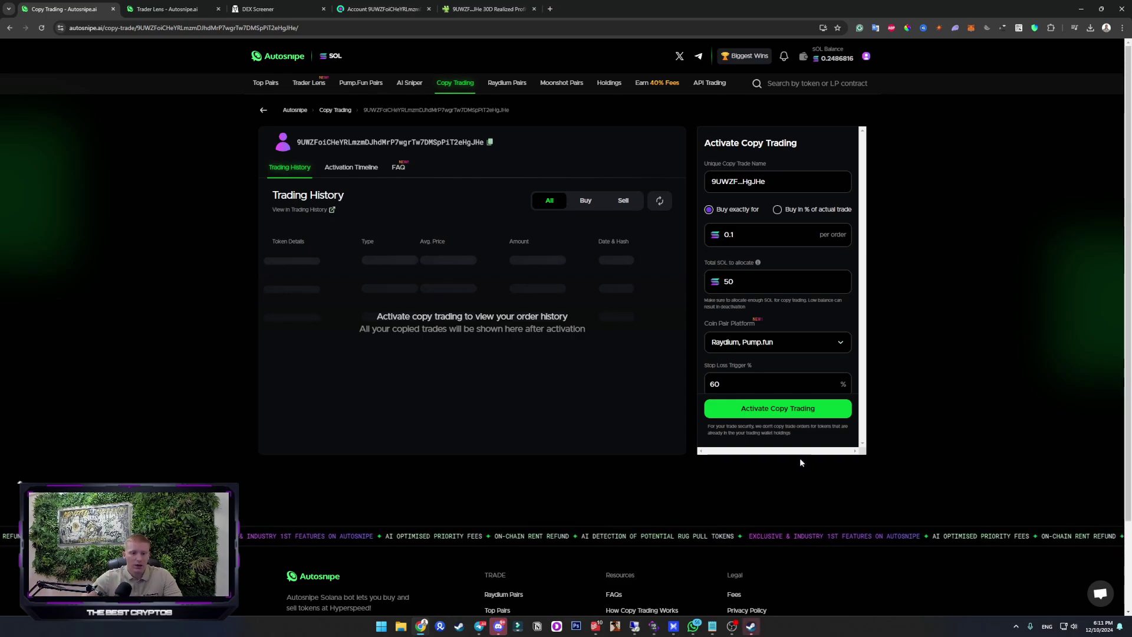
Step: Delete the empty 0 @ 0 exit after the Invalid Sell Bucket error, then activate copy trading with 50 SOL
left_click(766, 408)
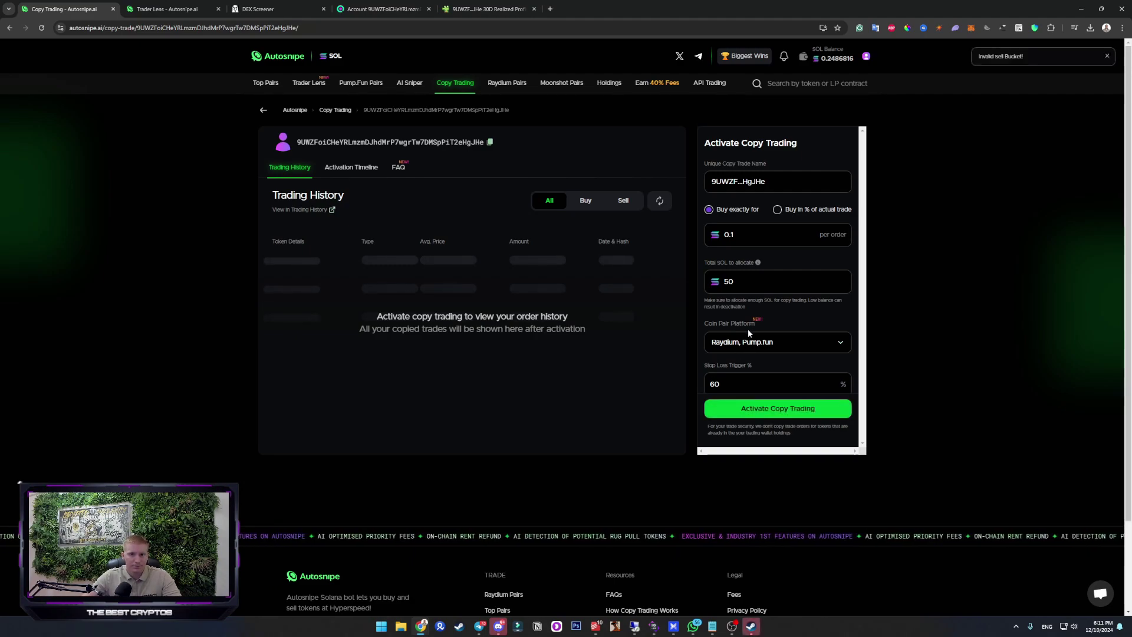
scroll(787, 304, "down", 2)
scroll(781, 299, "down", 2)
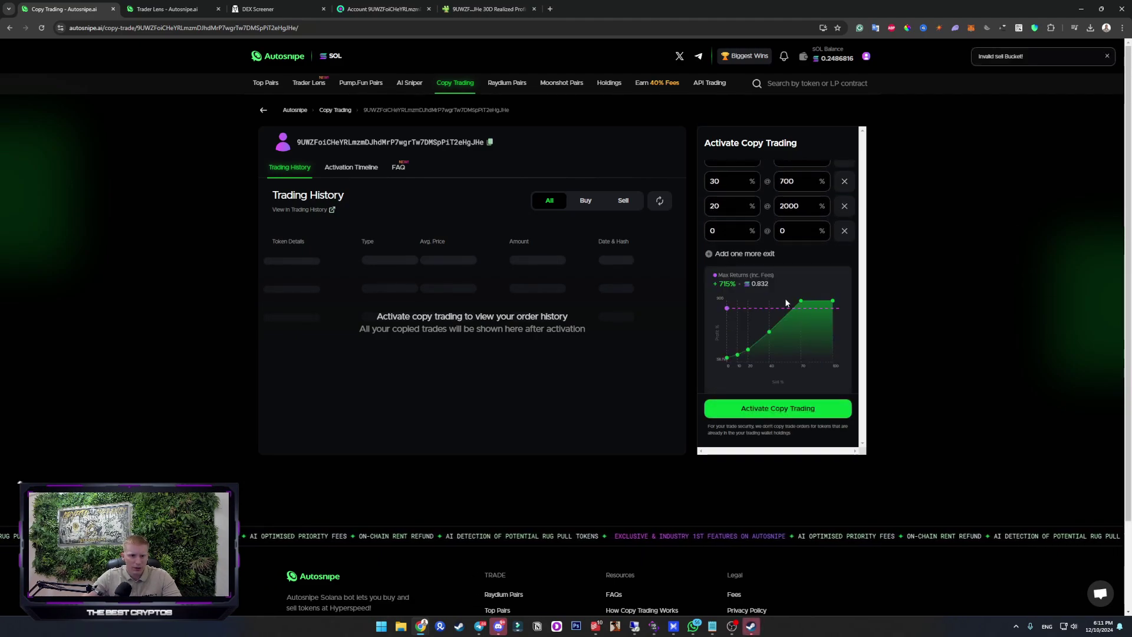
scroll(784, 298, "up", 4)
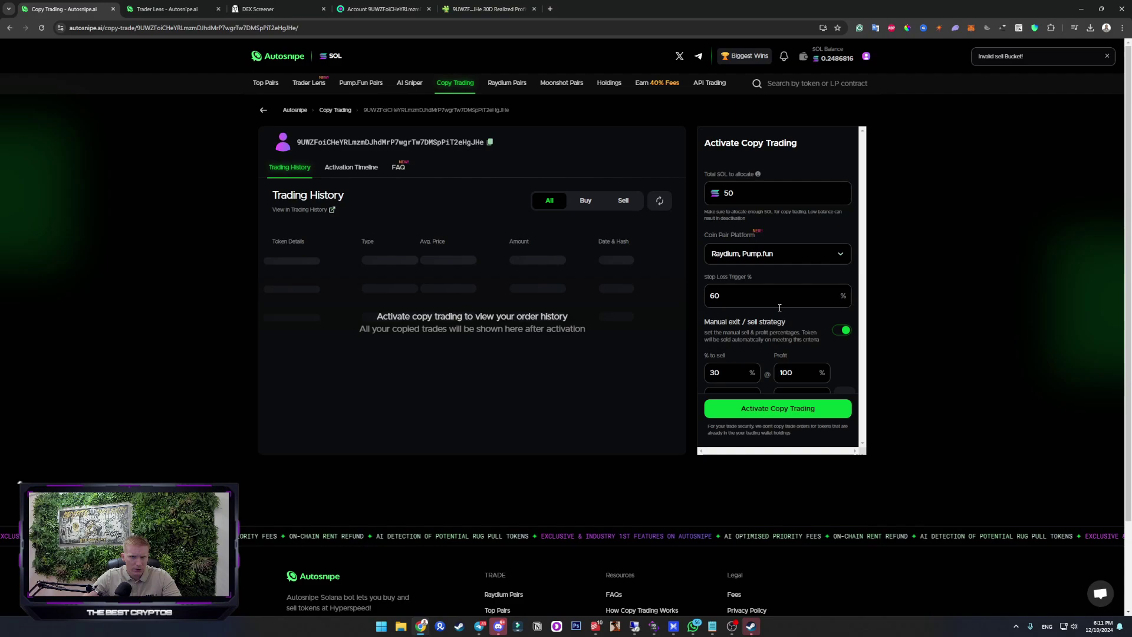
scroll(782, 306, "down", 2)
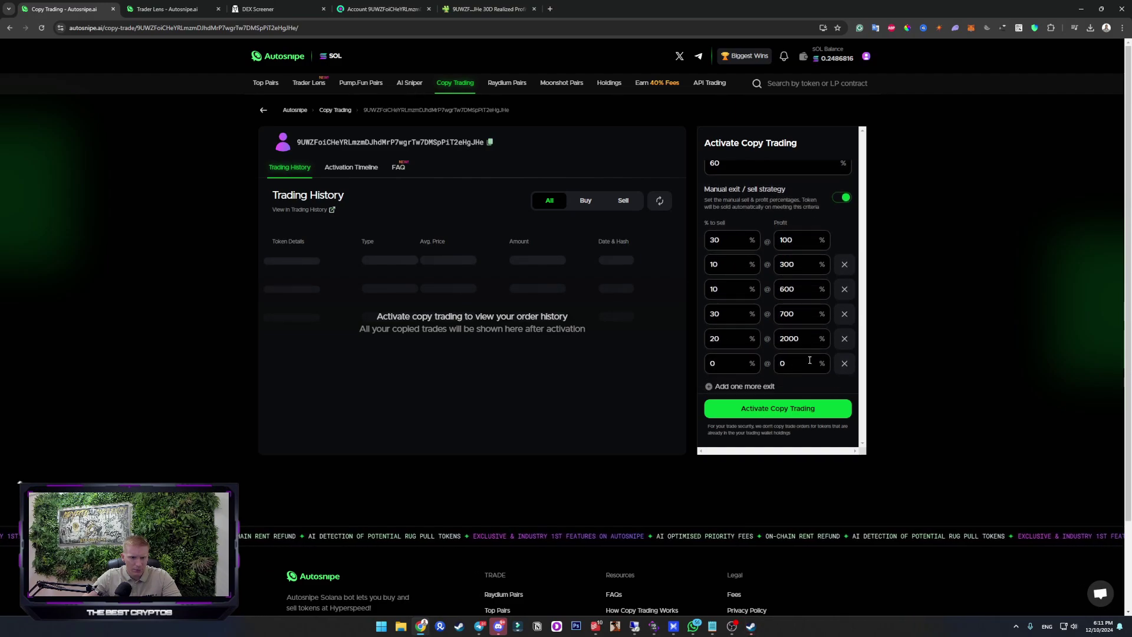
left_click(845, 363)
left_click(778, 408)
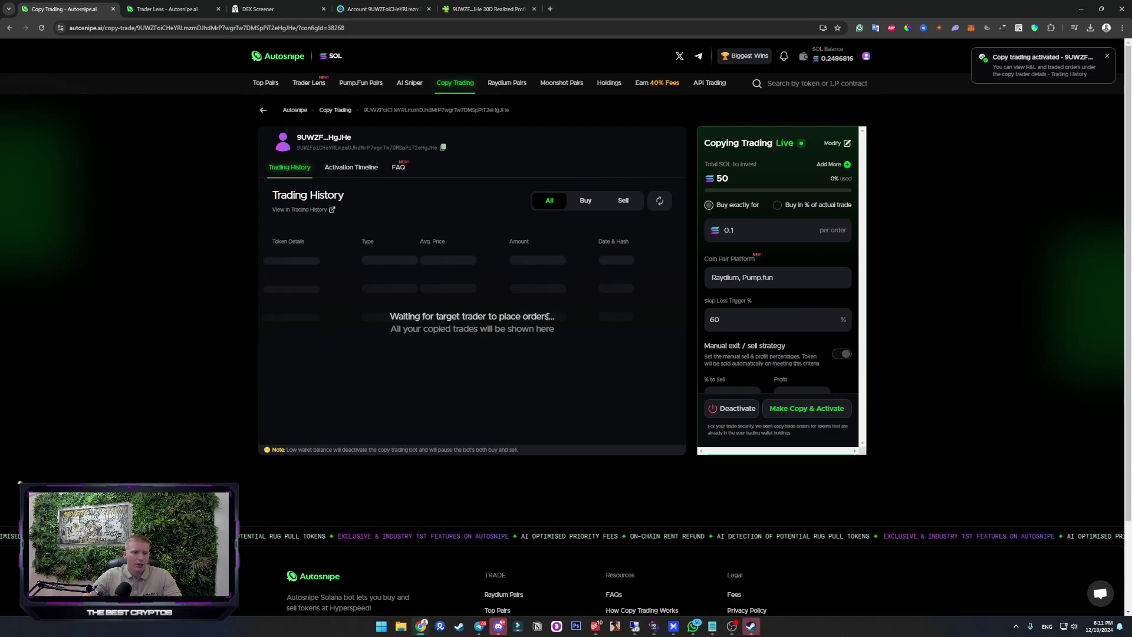
Step: Show the Copy Trading page listing the wallet as the only active trader, at 0% P&L
left_click(454, 83)
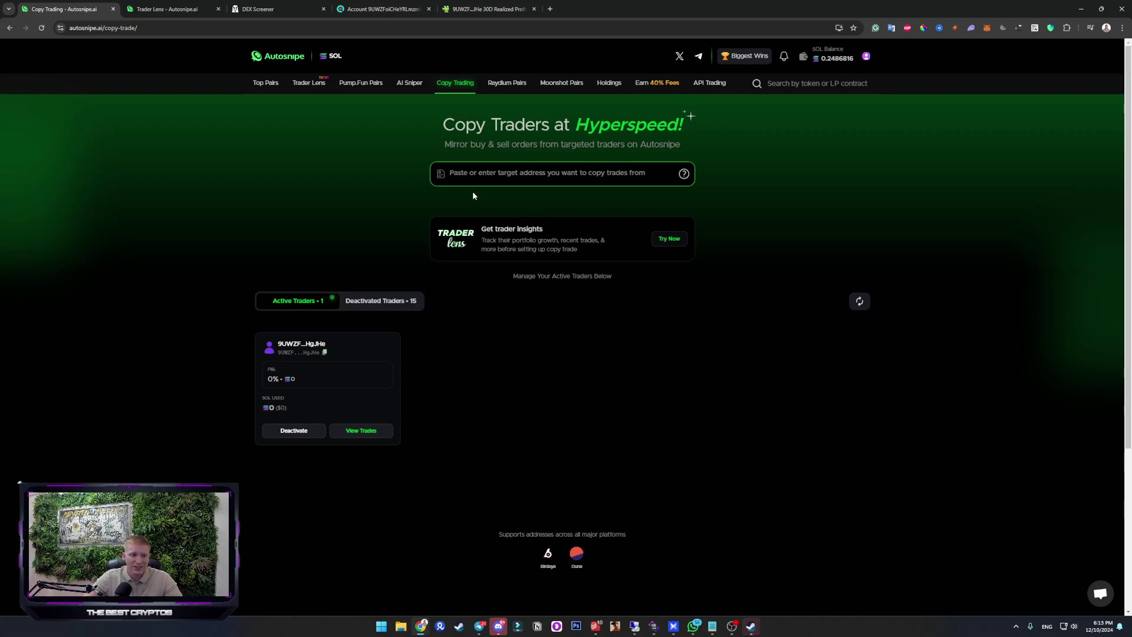
Step: Reload and open the wallet's Trader Lens report: +16.79% P&L, 31.71% win rate
left_click(42, 28)
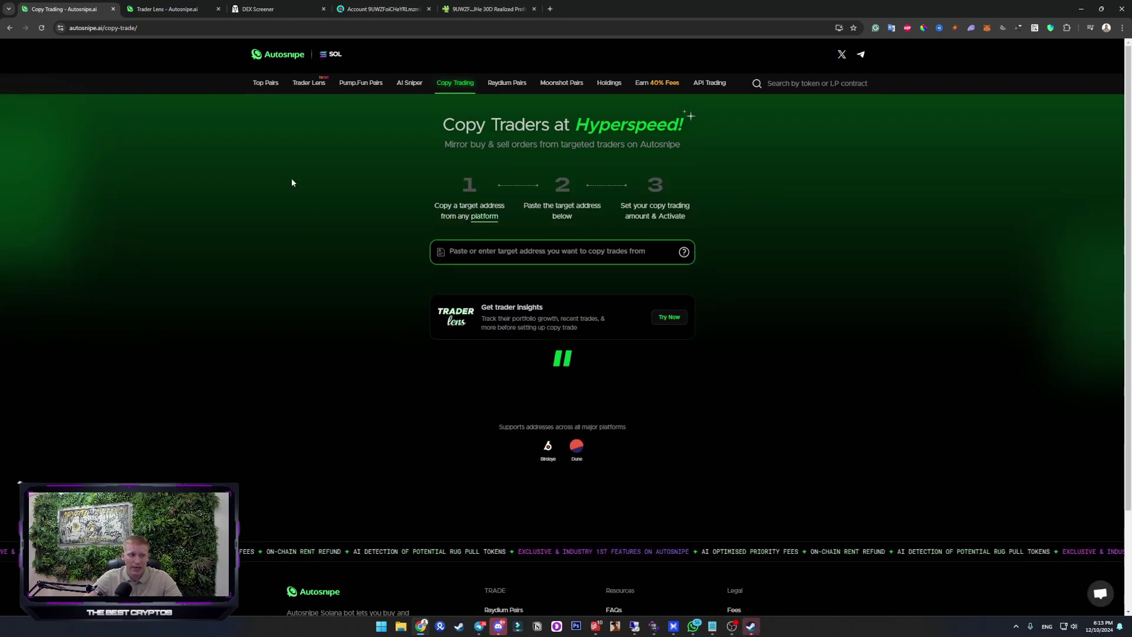
left_click(309, 83)
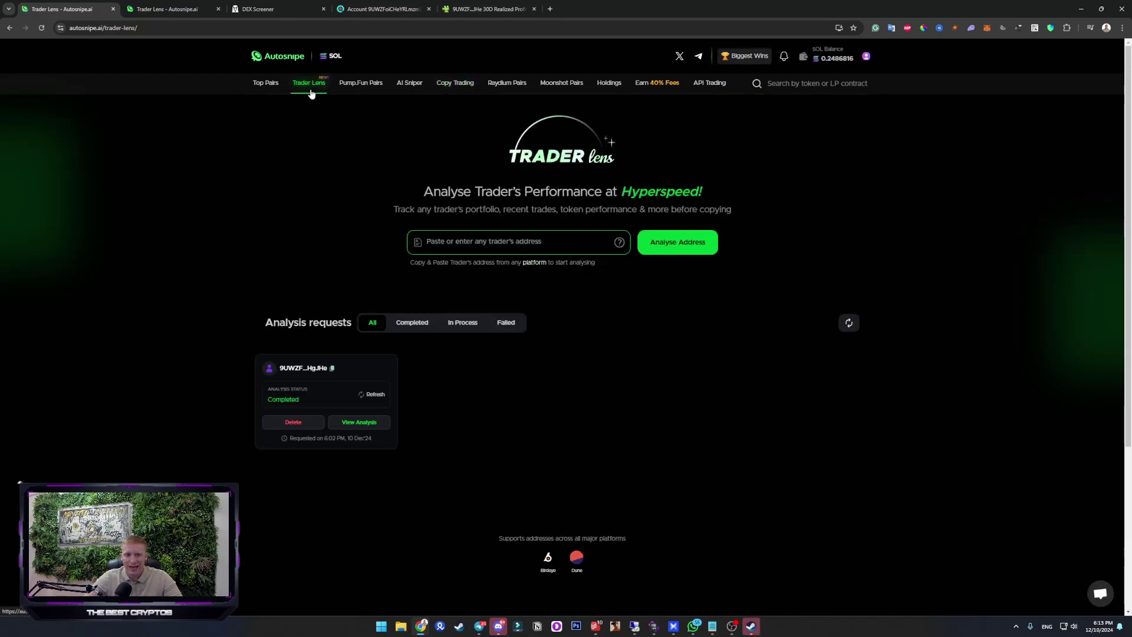
left_click(355, 422)
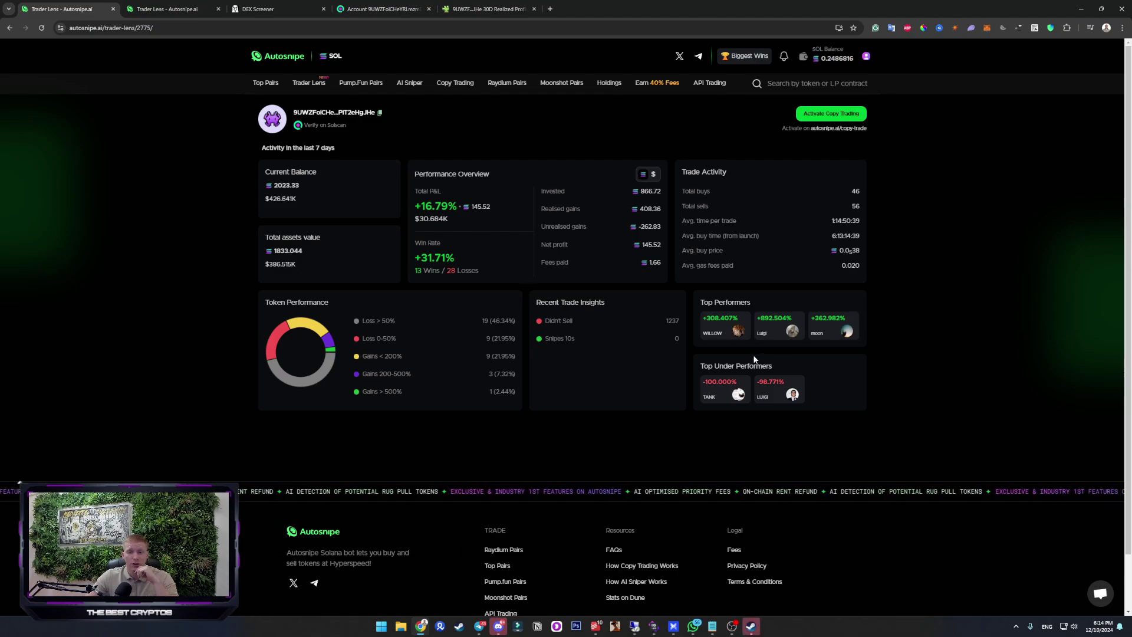
Step: Return to Copy Trading, showing 1 active and 15 deactivated traders
left_click(451, 88)
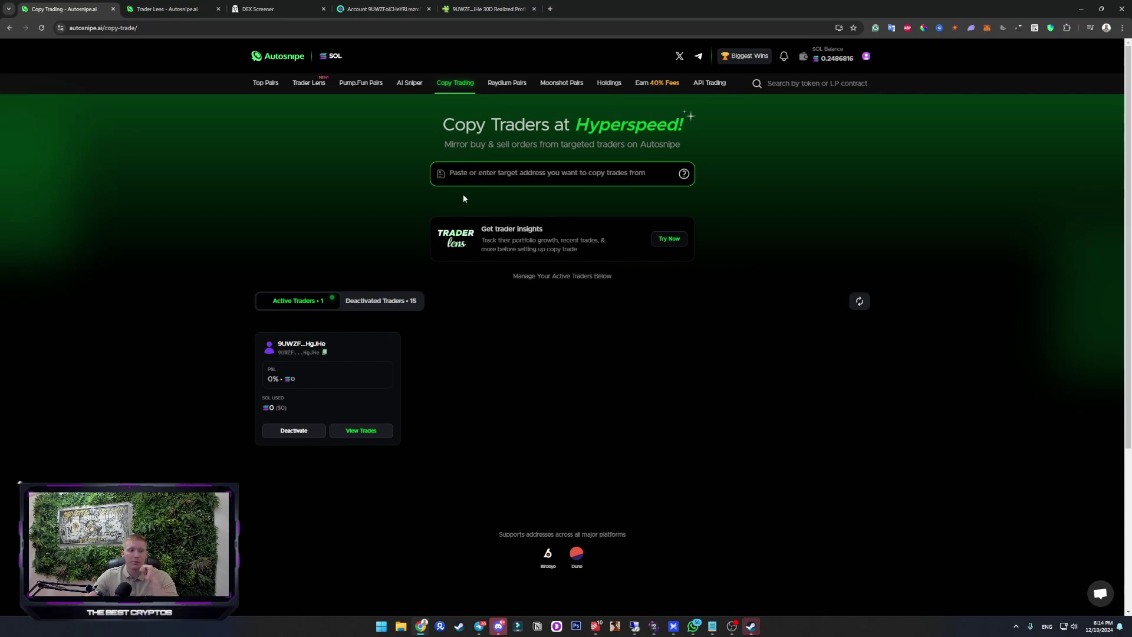